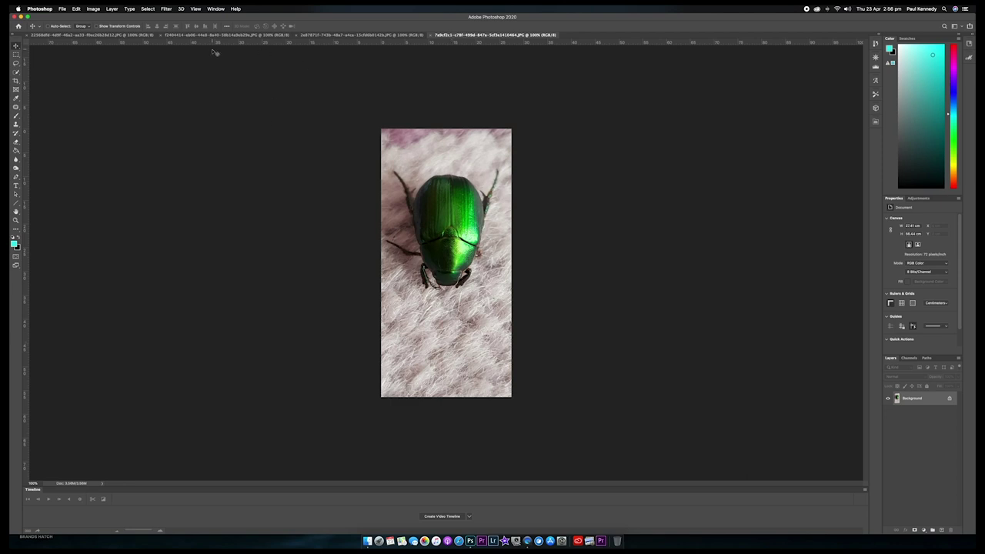
# Open the beetle photo in the Camera Raw Filter and set Highlights to -100, Shadows to +63 and Whites to -58.
pyautogui.click(168, 9)
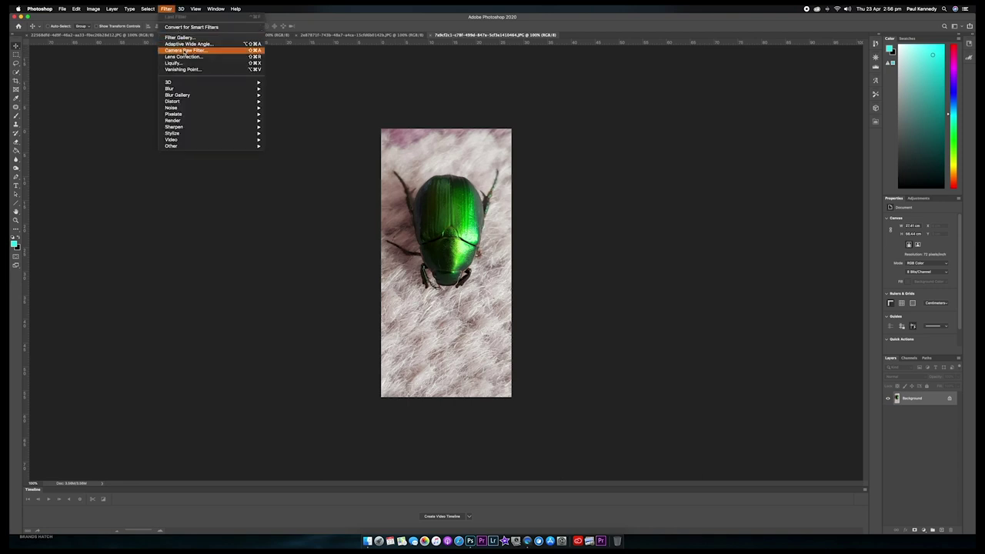
pyautogui.click(185, 51)
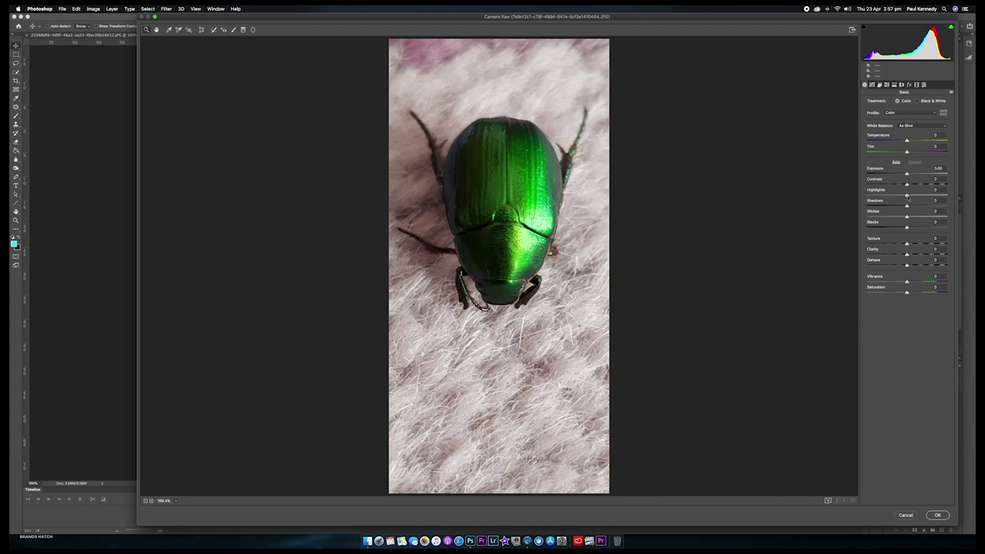
pyautogui.moveTo(907, 196); pyautogui.dragTo(860, 199)
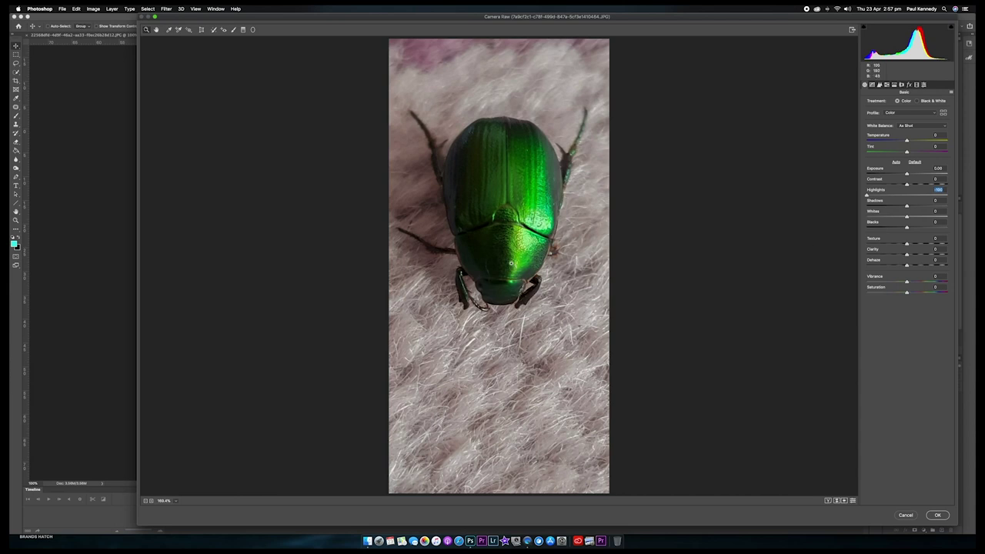
pyautogui.moveTo(906, 207); pyautogui.dragTo(932, 206)
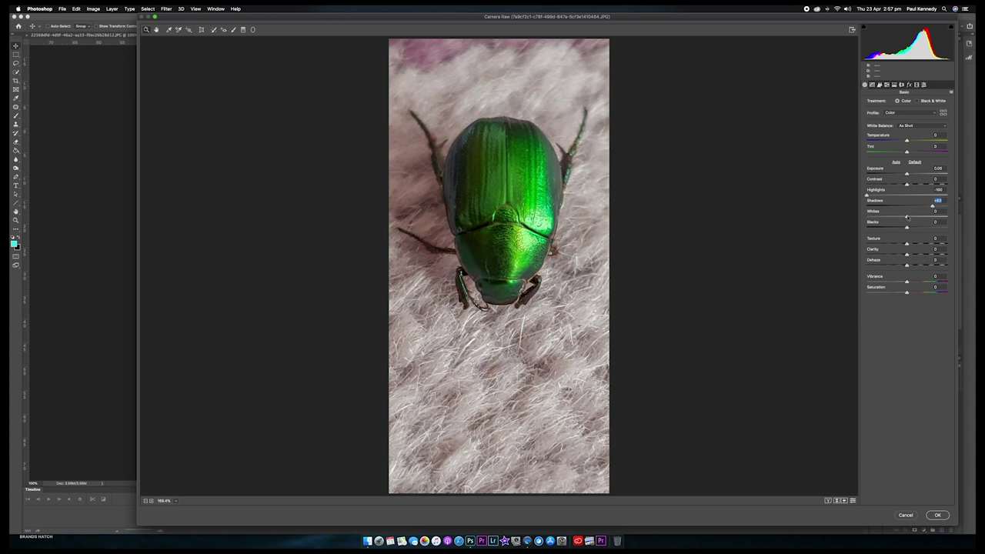
pyautogui.moveTo(906, 217); pyautogui.dragTo(882, 217)
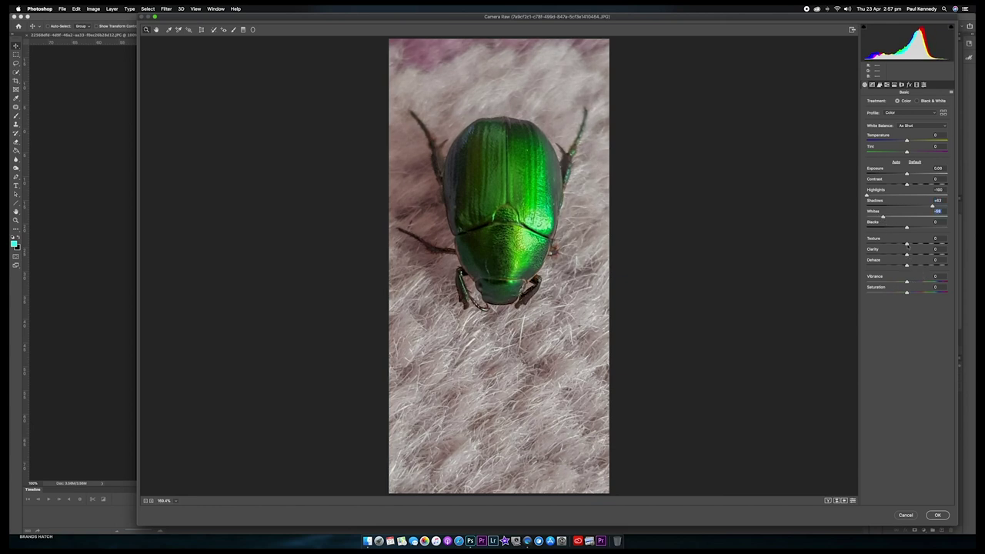
# Set the beetle photo's Texture to +8, Clarity to +13 and Dehaze to +4, trying both Dehaze extremes before settling.
pyautogui.moveTo(906, 245)
pyautogui.mouseDown()
pyautogui.moveTo(916, 245)
pyautogui.moveTo(912, 255)
pyautogui.mouseUp()
pyautogui.moveTo(906, 266); pyautogui.dragTo(870, 268)
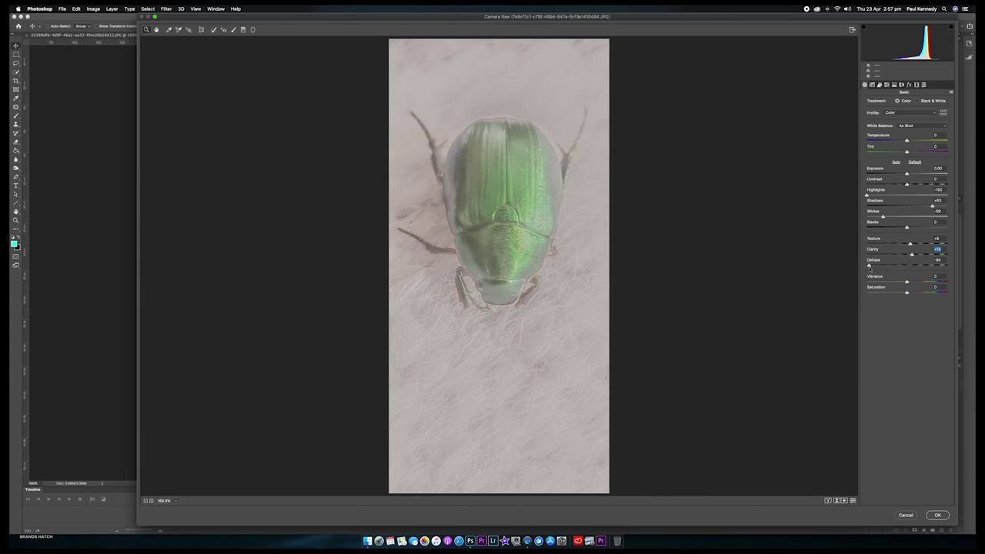
pyautogui.moveTo(869, 268); pyautogui.dragTo(962, 269)
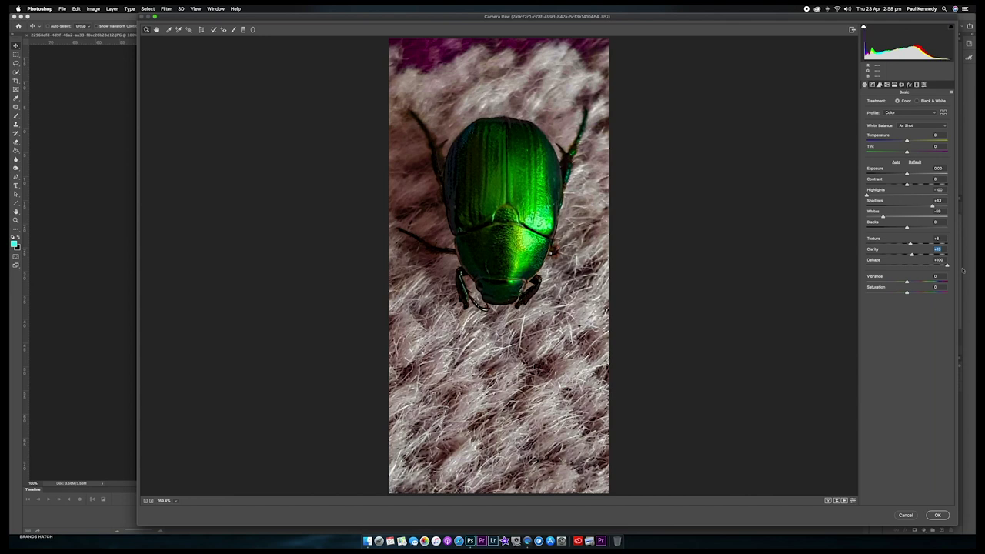
pyautogui.click(916, 266)
pyautogui.moveTo(916, 268); pyautogui.dragTo(908, 268)
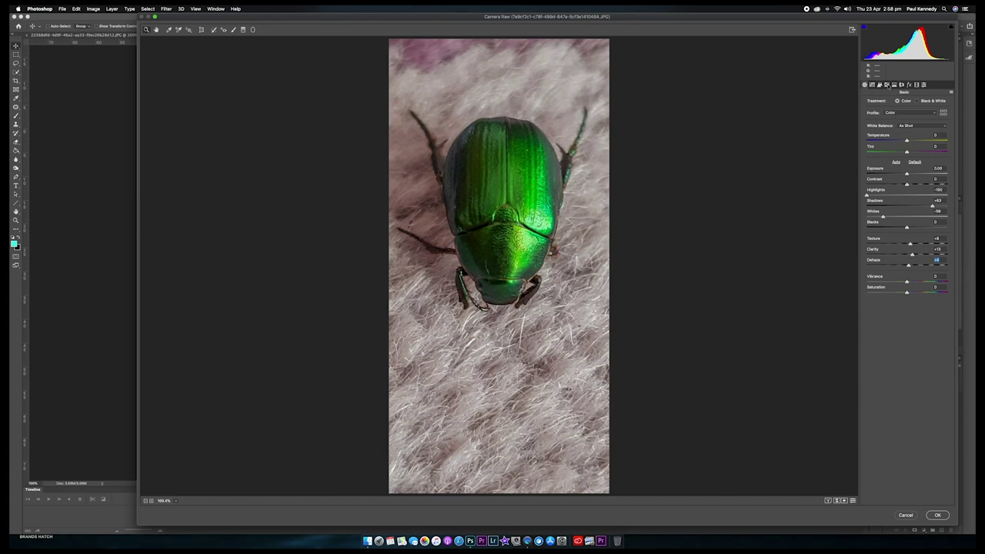
# In the HSL hue adjustments, try both extremes of Greens, set it to +8, and shift Yellows to about -6.
pyautogui.click(887, 85)
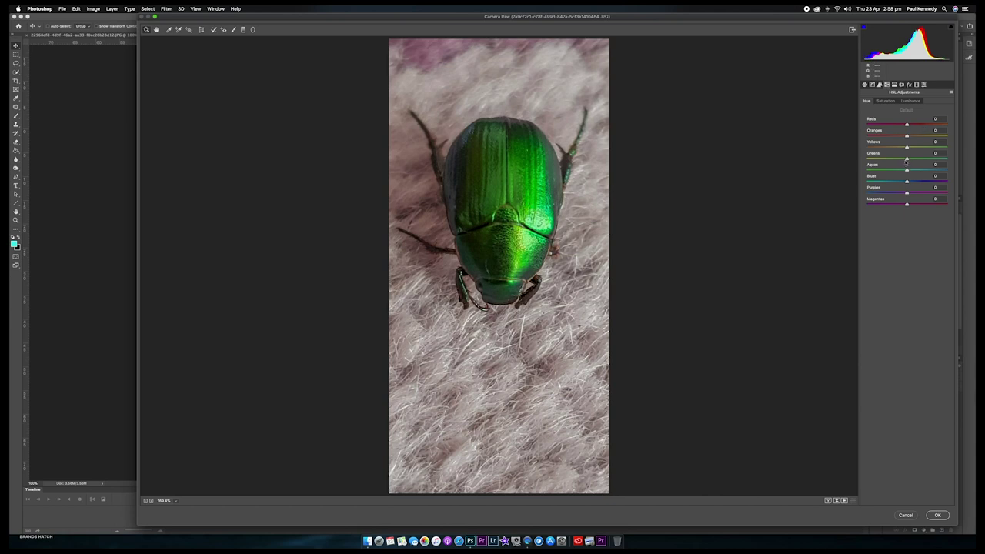
pyautogui.moveTo(906, 158); pyautogui.dragTo(861, 159)
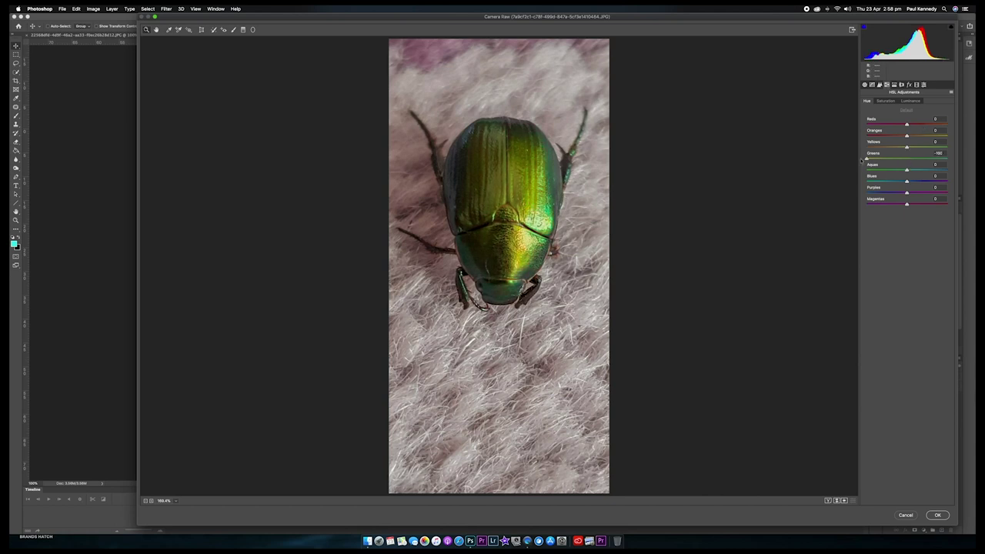
pyautogui.moveTo(883, 160); pyautogui.dragTo(958, 164)
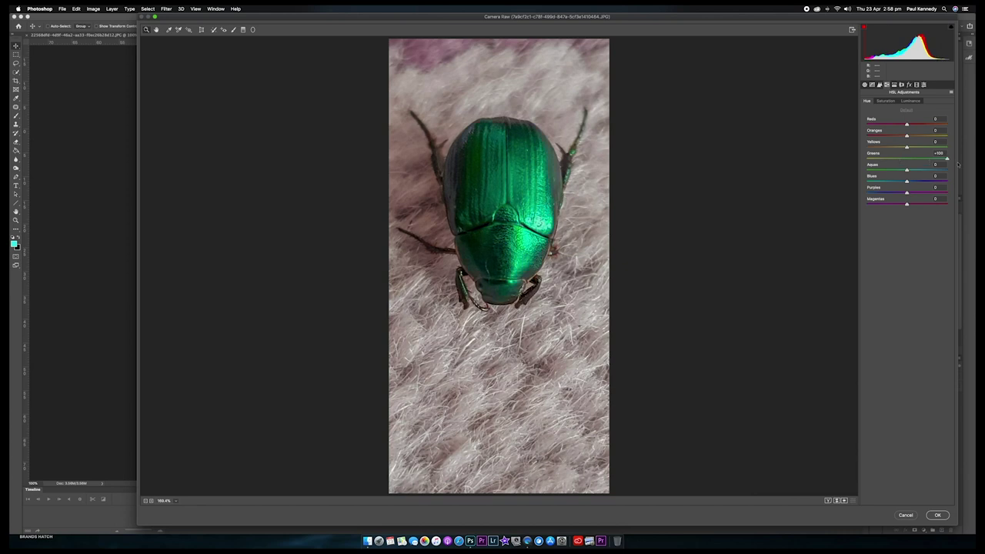
pyautogui.moveTo(958, 163); pyautogui.dragTo(904, 154)
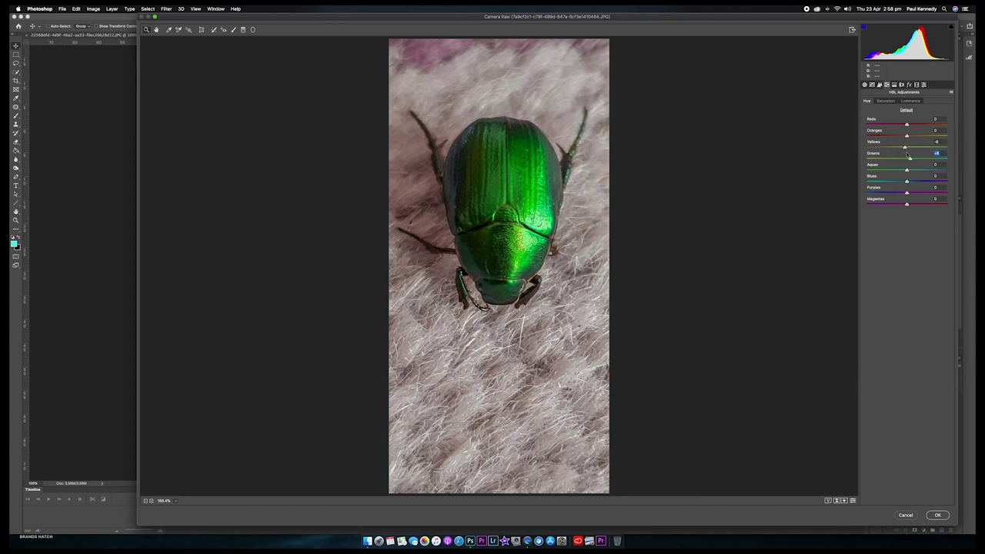
pyautogui.click(907, 146)
# Fine-tune the Magentas and Purples hues of the beetle photo in the HSL adjustments.
pyautogui.moveTo(891, 207); pyautogui.dragTo(882, 209)
pyautogui.click(912, 202)
pyautogui.moveTo(906, 193); pyautogui.dragTo(901, 193)
pyautogui.click(907, 193)
# Darken the photo with graduated filters at Exposure -2.50 running from the bottom and top edges to the beetle, and apply the Camera Raw edits.
pyautogui.click(243, 30)
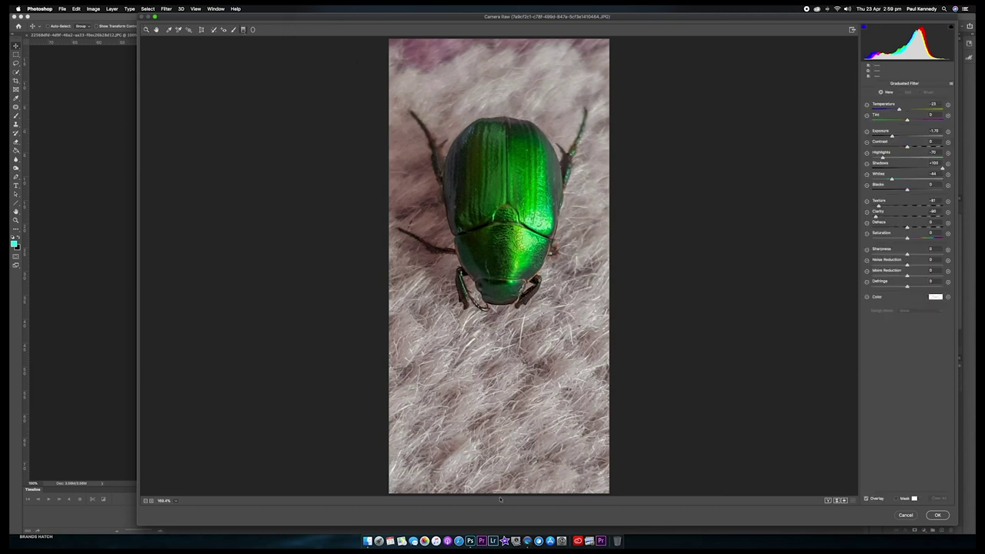
pyautogui.moveTo(500, 494); pyautogui.dragTo(502, 291)
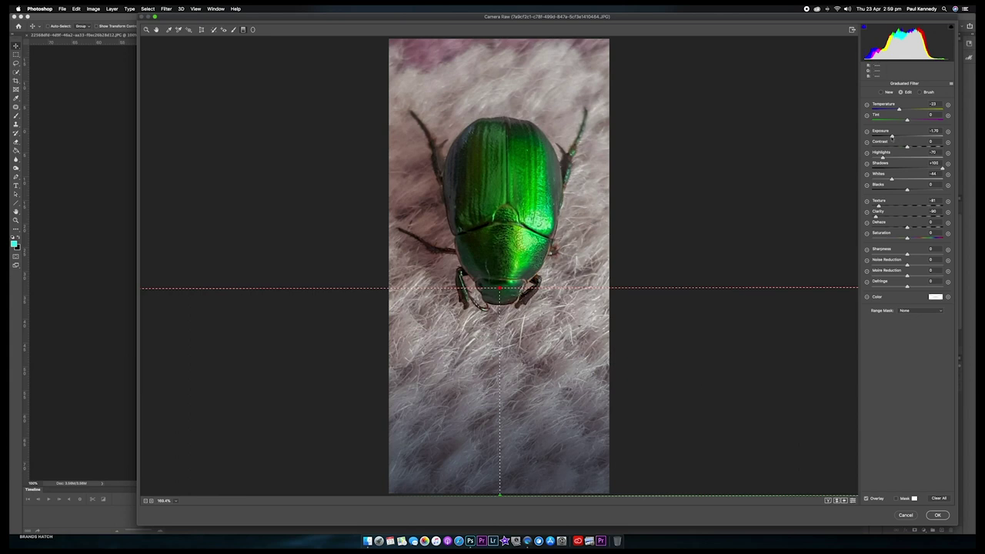
pyautogui.moveTo(891, 136); pyautogui.dragTo(885, 135)
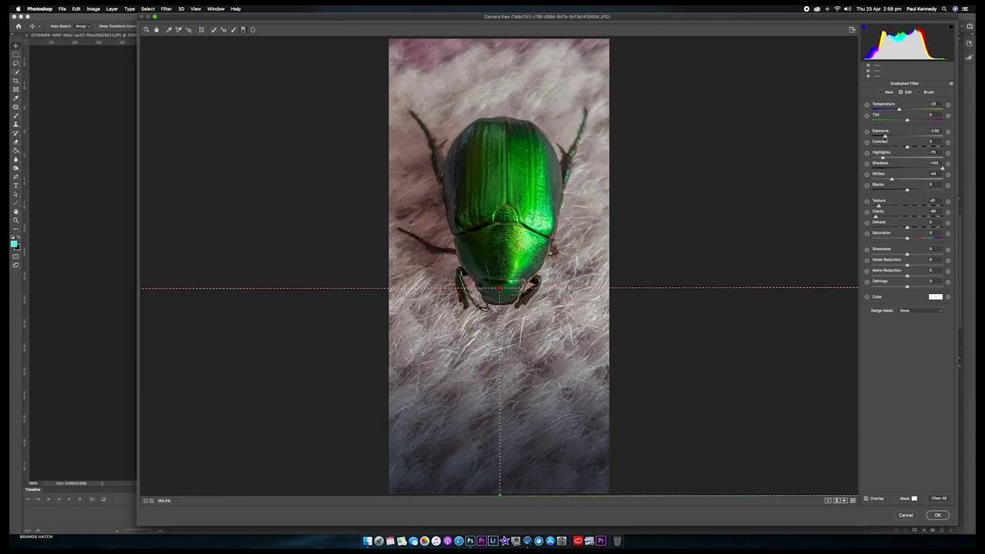
pyautogui.moveTo(498, 37); pyautogui.dragTo(498, 178)
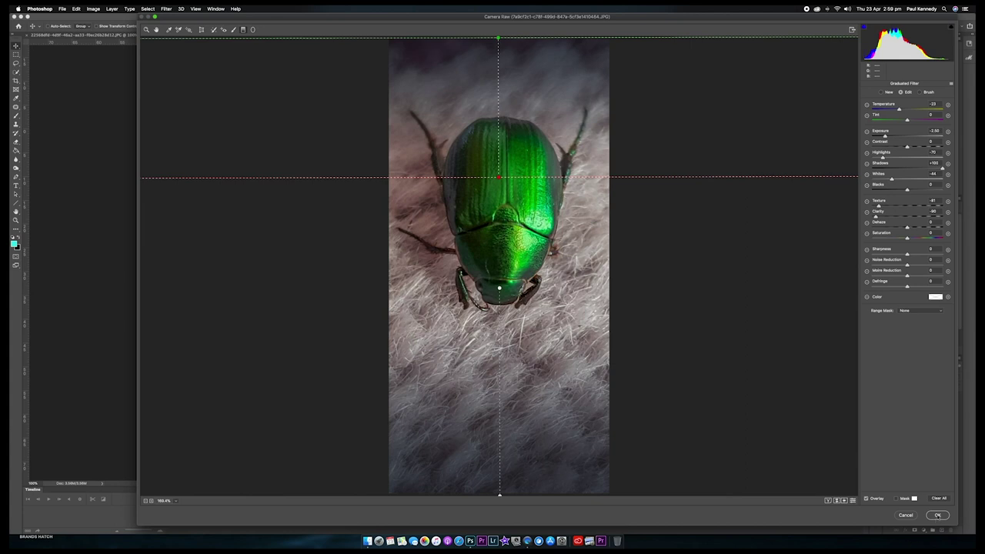
pyautogui.press('Return')
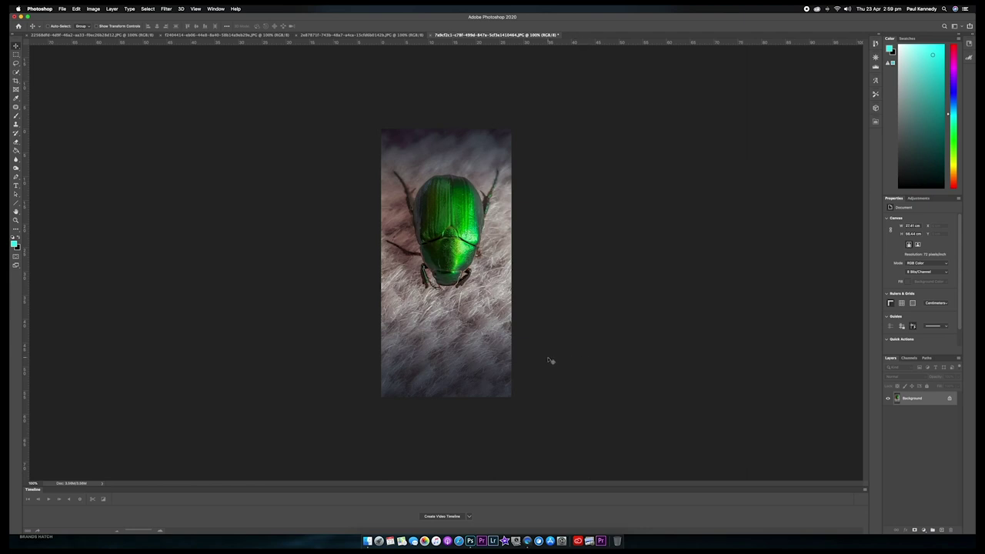
# Crop away a strip along the upper edge of the beetle photo, keeping its full width.
pyautogui.click(15, 80)
pyautogui.moveTo(444, 129); pyautogui.dragTo(444, 156)
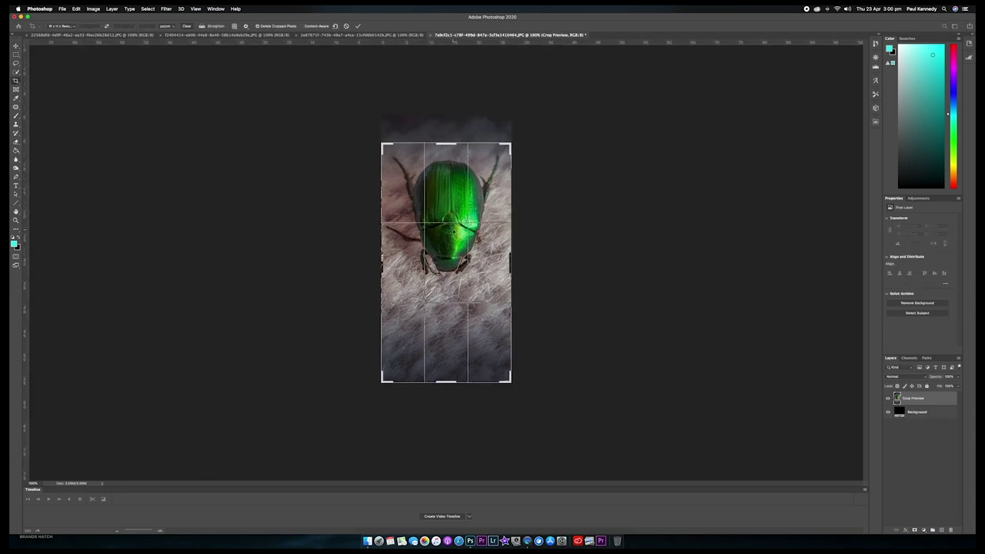
pyautogui.press('Return')
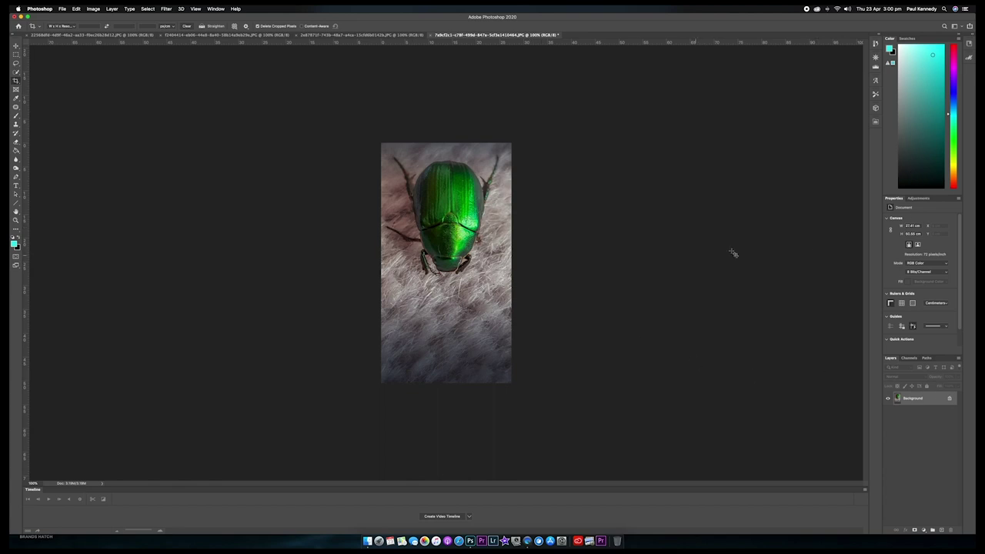
# Add a Color Lookup adjustment layer using the Kodak 5218 Kodak 2395 (by Adobe).cube 3D LUT.
pyautogui.click(917, 198)
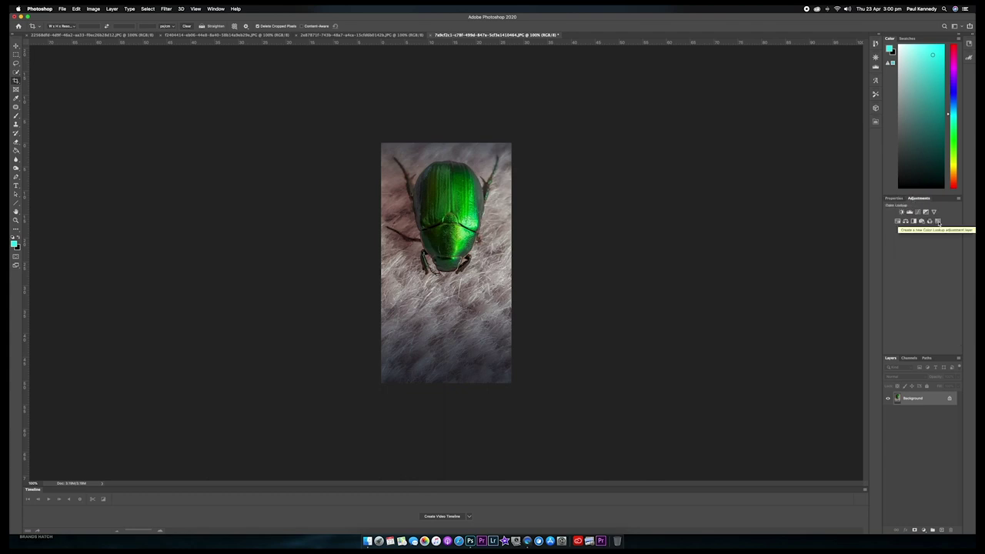
pyautogui.click(938, 222)
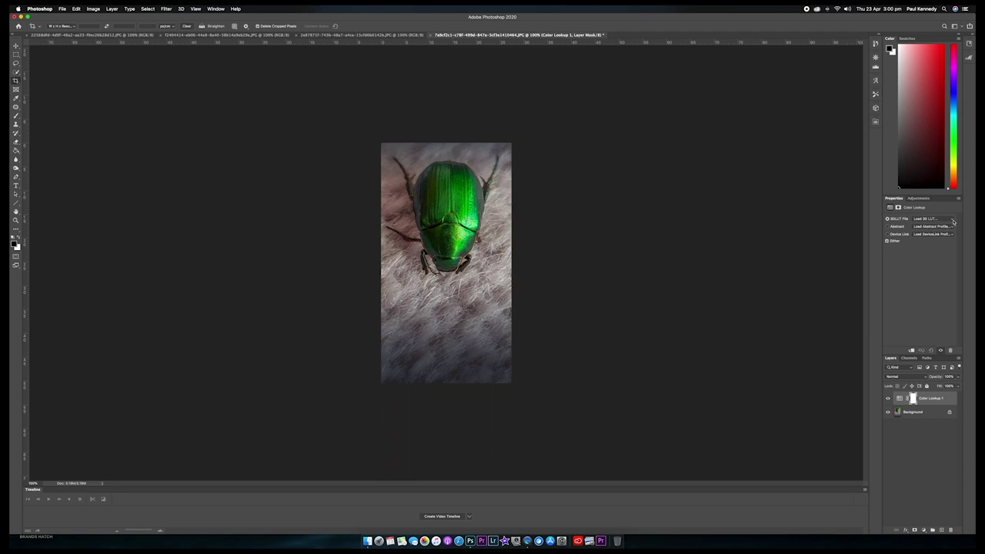
pyautogui.click(953, 222)
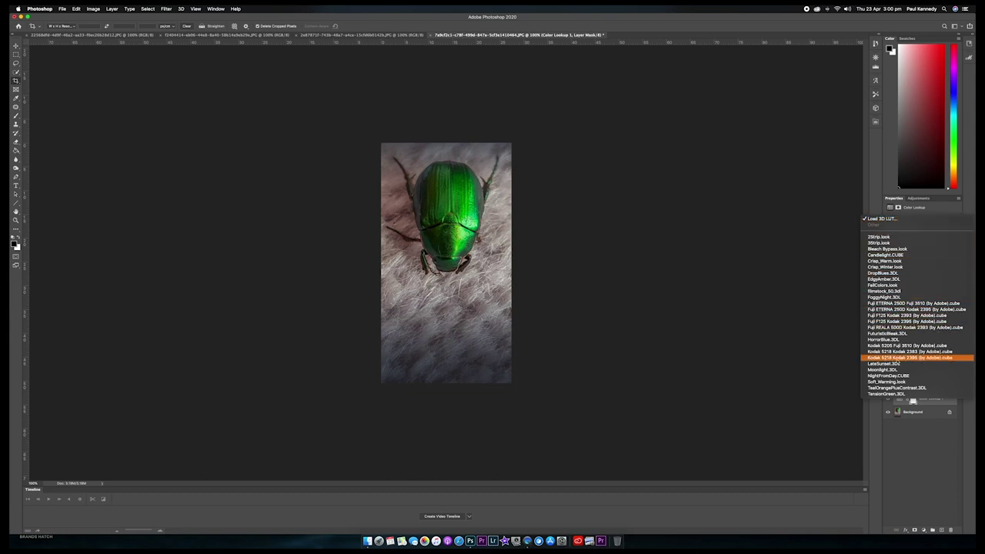
pyautogui.click(913, 358)
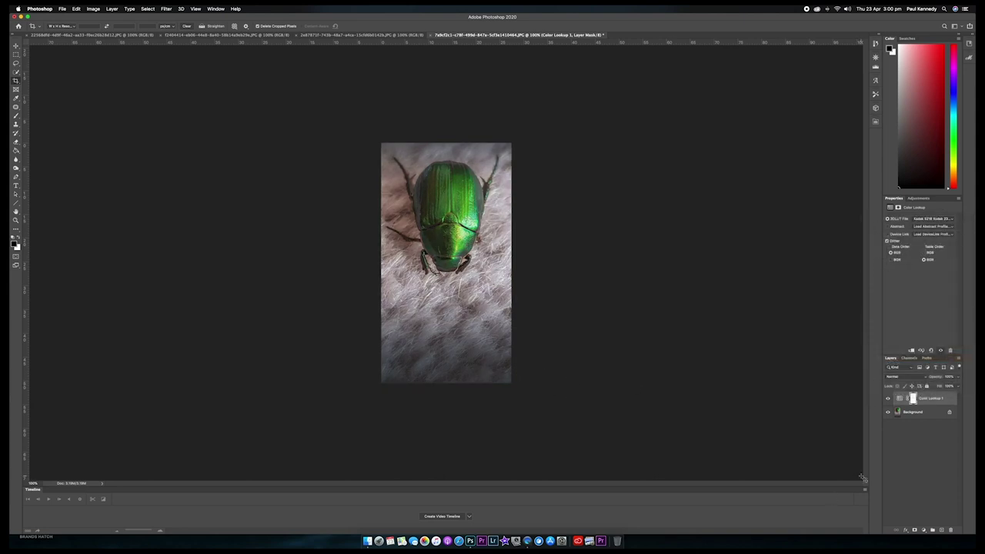
# Compare the beetle photo with and without the Color Lookup layer, leaving the layer visible.
pyautogui.click(888, 399)
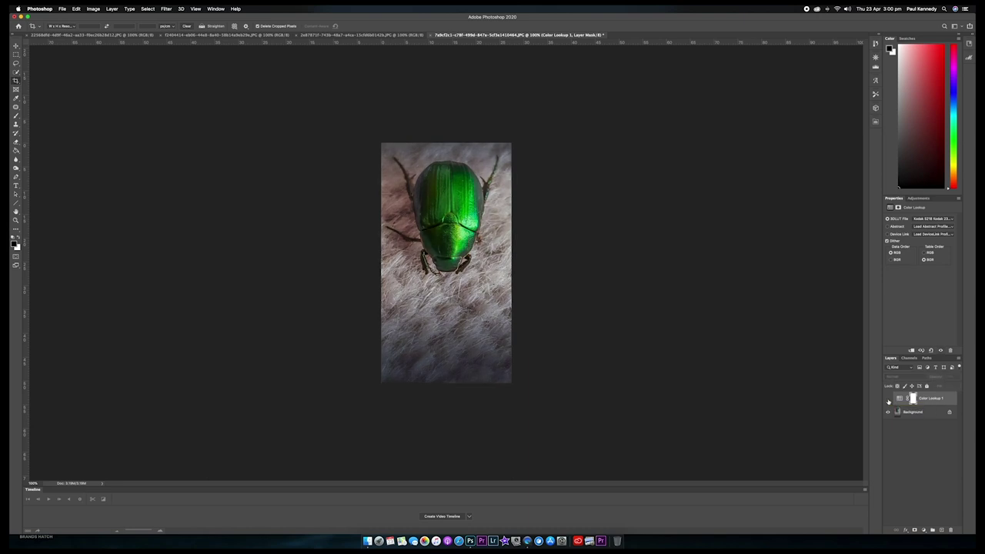
pyautogui.click(887, 399)
pyautogui.click(888, 399)
pyautogui.click(887, 400)
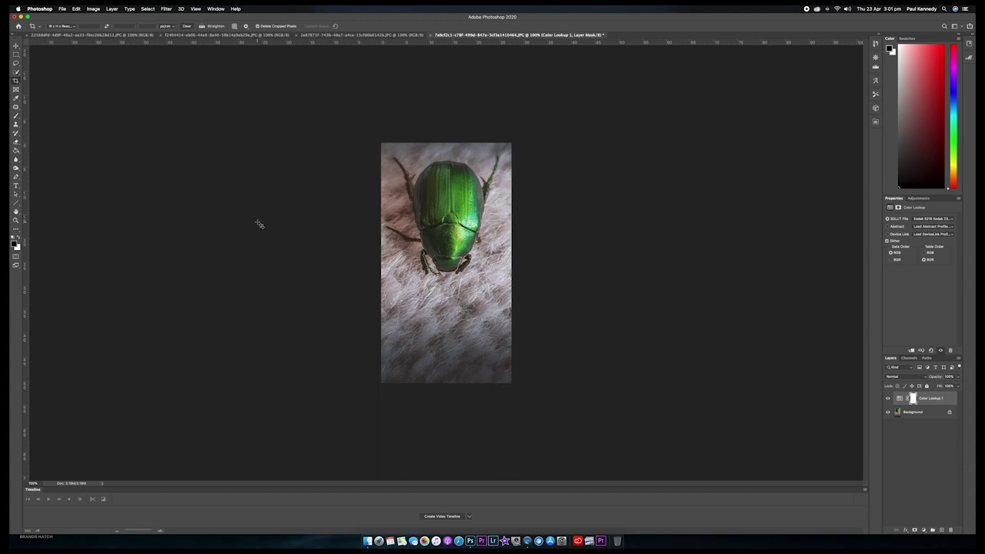
# Switch to the open lobster photo and enlarge it to 200%.
pyautogui.click(62, 9)
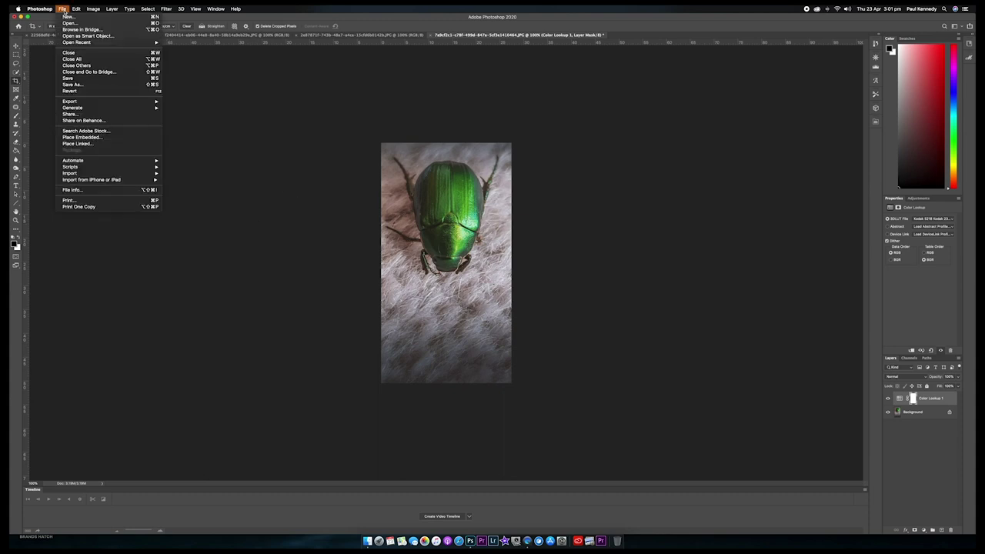
pyautogui.click(409, 39)
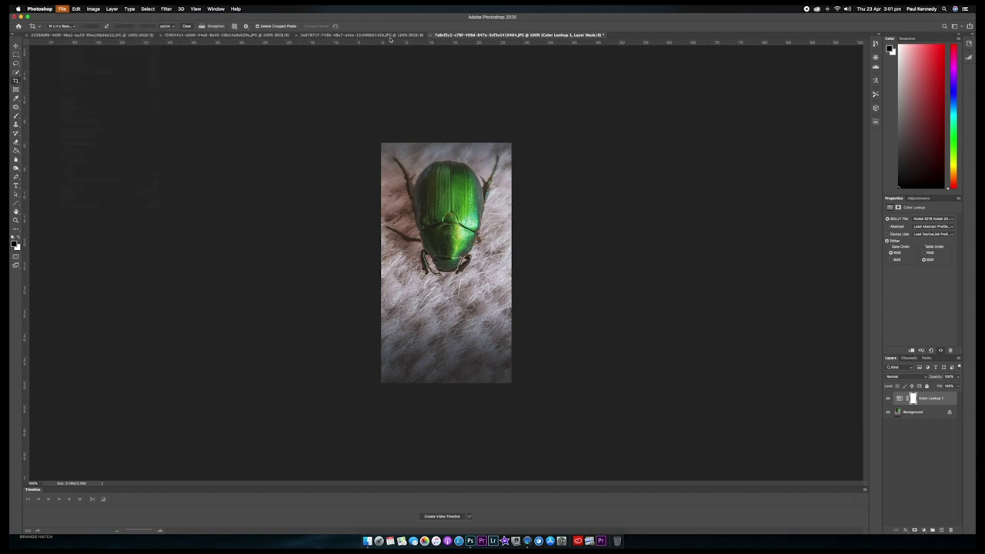
pyautogui.click(409, 36)
pyautogui.click(444, 36)
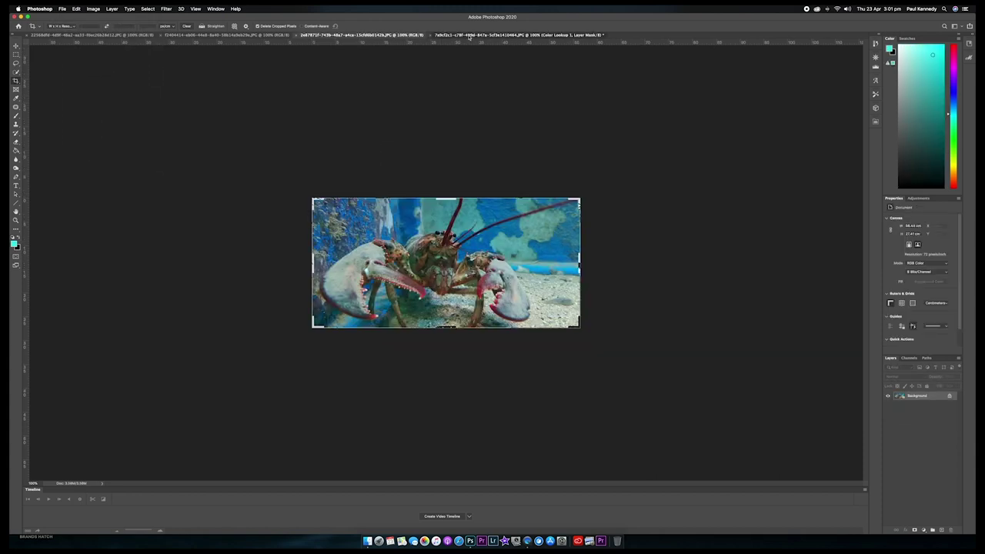
pyautogui.click(402, 37)
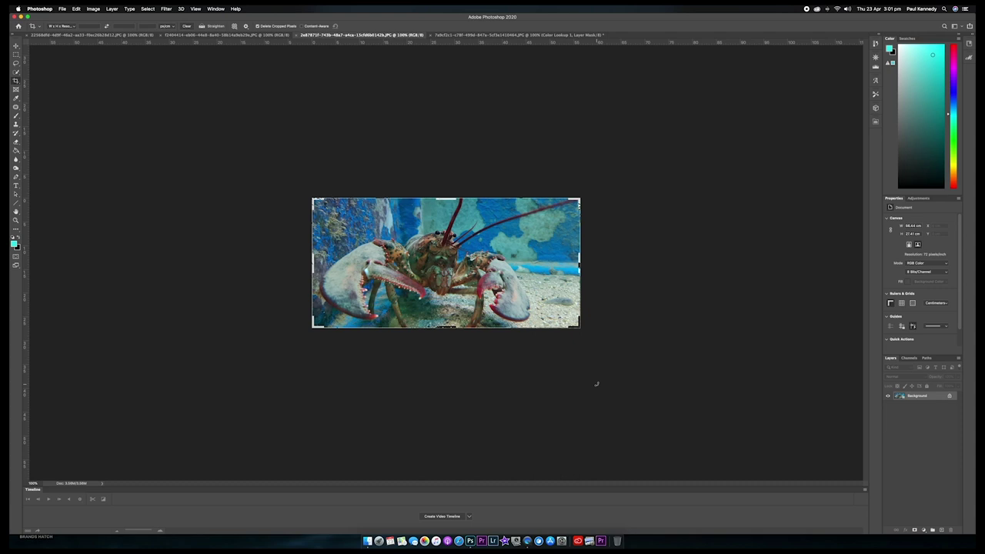
pyautogui.press('super+equal')
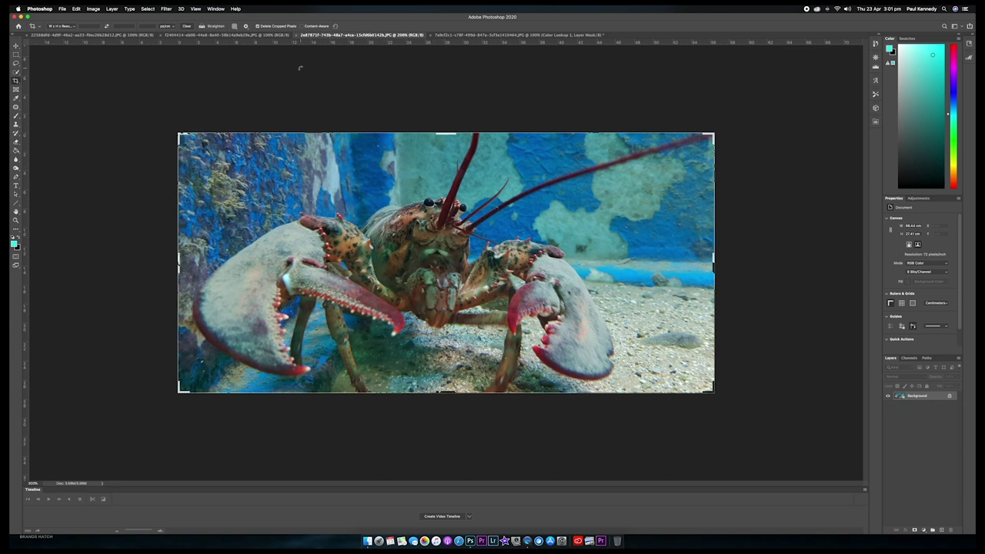
# Open the lobster photo in the Camera Raw Filter and set Highlights to -100 and Shadows to +25.
pyautogui.click(166, 8)
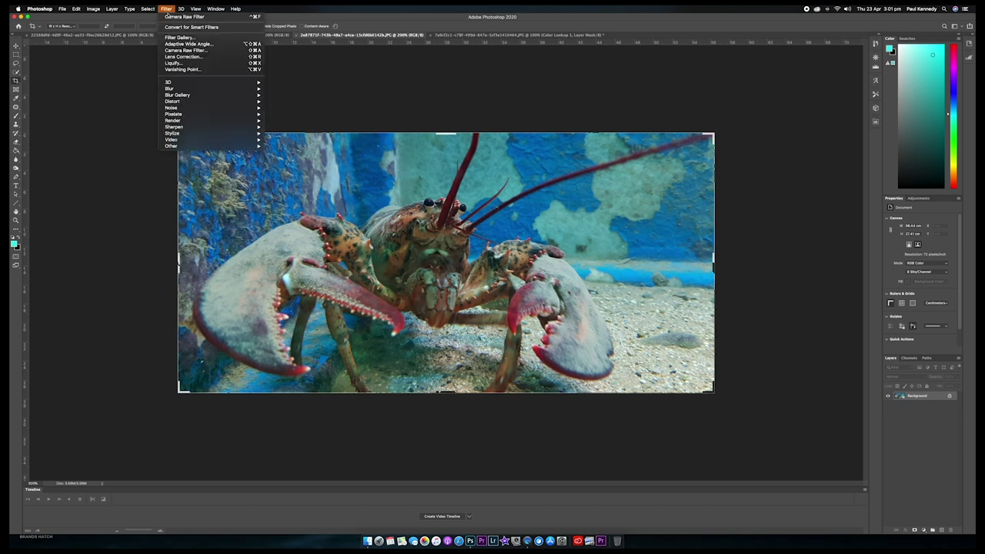
pyautogui.click(185, 50)
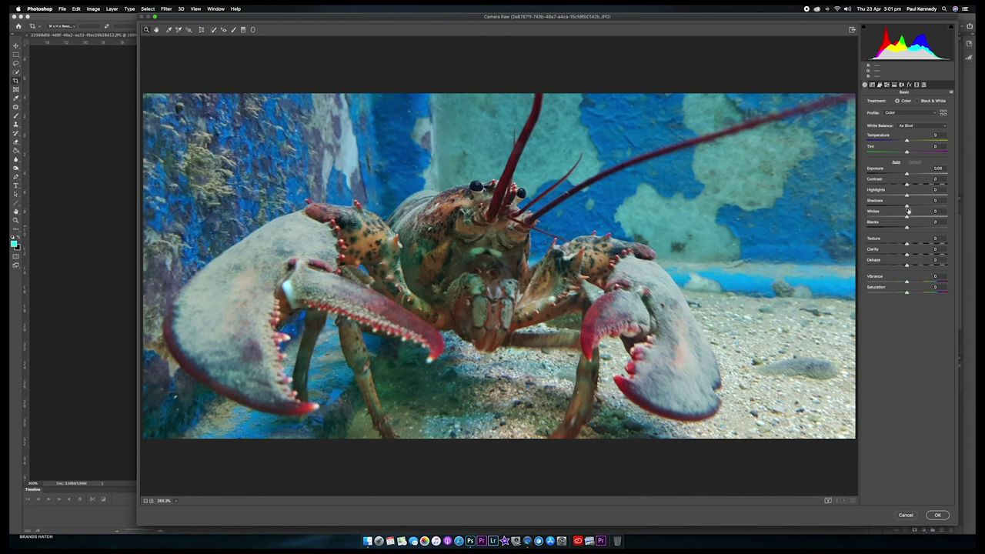
pyautogui.moveTo(906, 195)
pyautogui.mouseDown()
pyautogui.moveTo(867, 195)
pyautogui.moveTo(926, 206)
pyautogui.moveTo(900, 206)
pyautogui.moveTo(915, 210)
pyautogui.mouseUp()
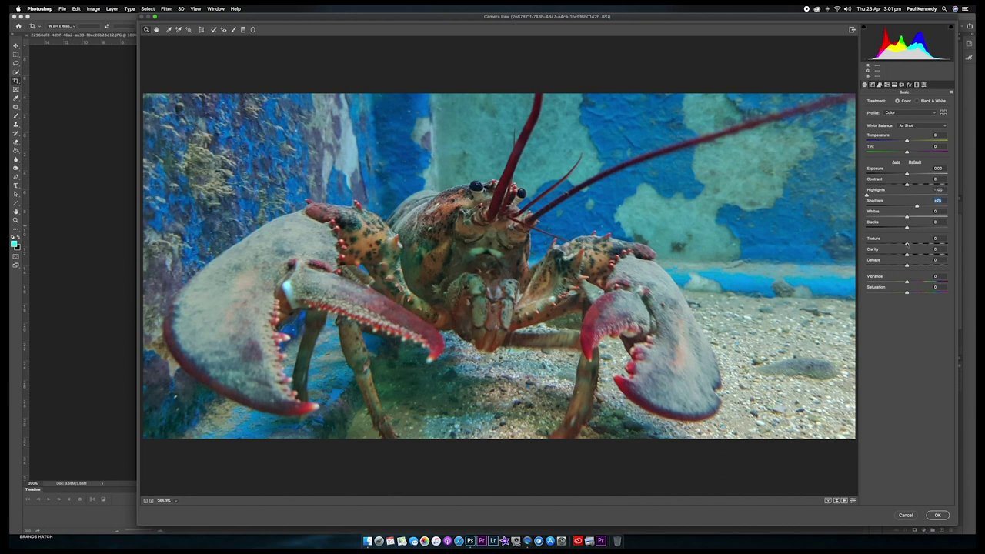
# Set the lobster photo's Texture to +25, Clarity to +13 and Dehaze to +8.
pyautogui.moveTo(906, 244)
pyautogui.mouseDown()
pyautogui.moveTo(919, 245)
pyautogui.moveTo(908, 254)
pyautogui.moveTo(954, 255)
pyautogui.moveTo(913, 259)
pyautogui.mouseUp()
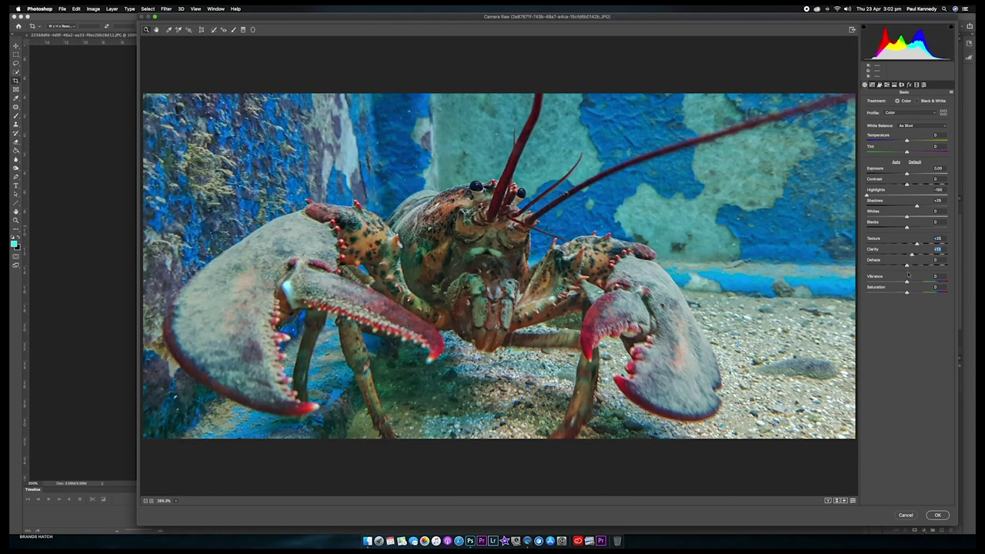
pyautogui.moveTo(906, 265)
pyautogui.mouseDown()
pyautogui.moveTo(920, 266)
pyautogui.moveTo(911, 267)
pyautogui.mouseUp()
pyautogui.click(910, 266)
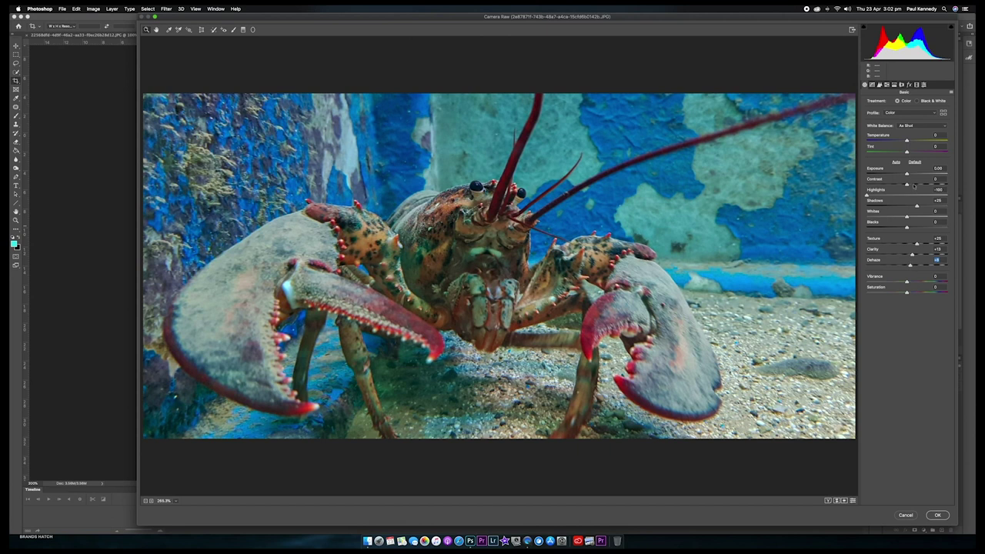
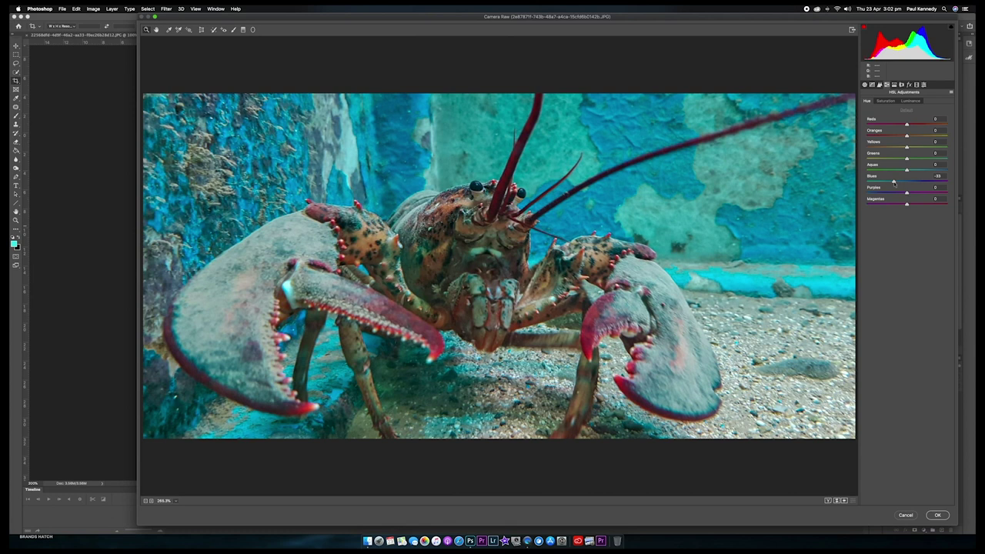
# Shift the lobster photo's blues toward teal by setting the Blues hue to -33 in the HSL adjustments.
pyautogui.click(894, 183)
pyautogui.moveTo(906, 136)
pyautogui.mouseDown()
pyautogui.moveTo(915, 137)
pyautogui.moveTo(896, 152)
pyautogui.mouseUp()
# Try a darker Blues luminance in the HSL adjustments and reset it to 0.
pyautogui.click(910, 102)
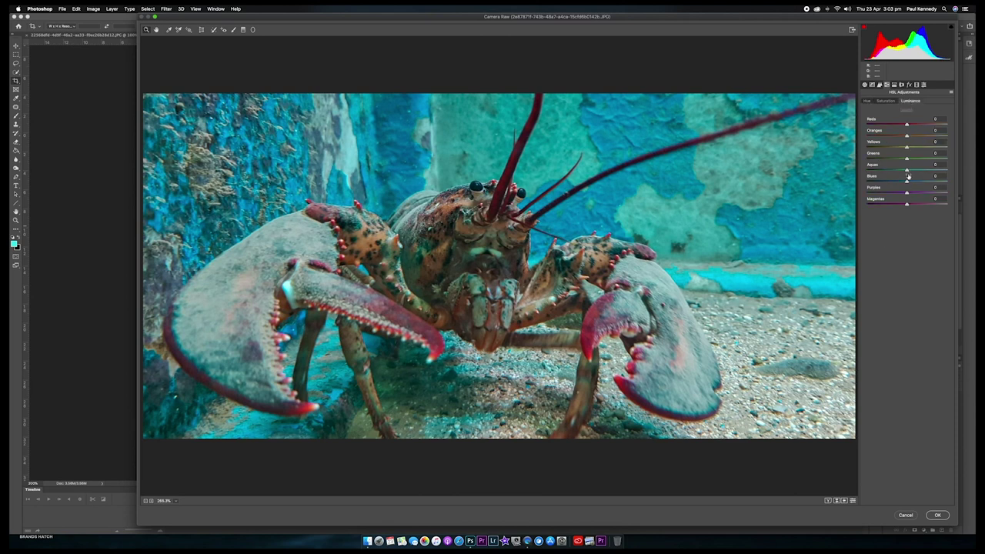
pyautogui.moveTo(906, 181); pyautogui.dragTo(886, 182)
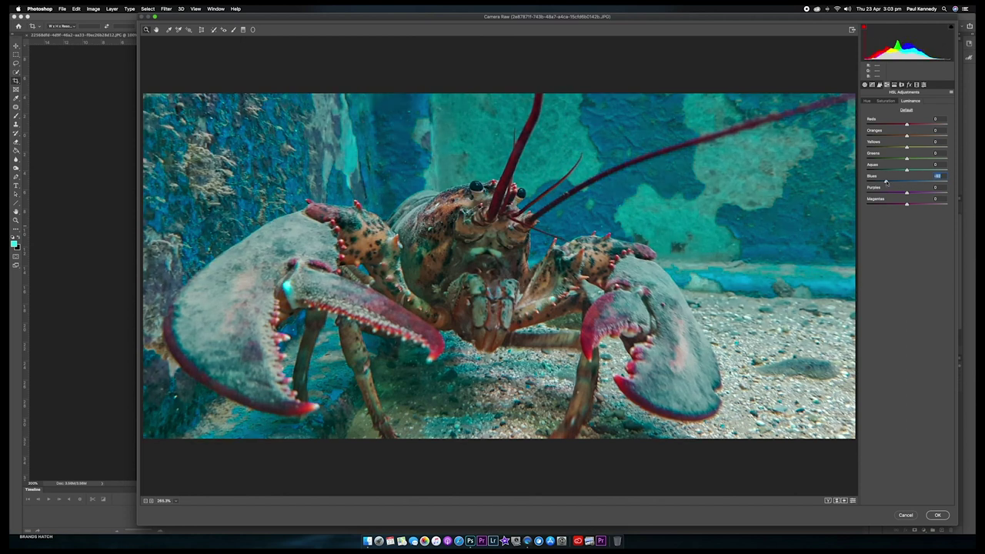
pyautogui.doubleClick(886, 182)
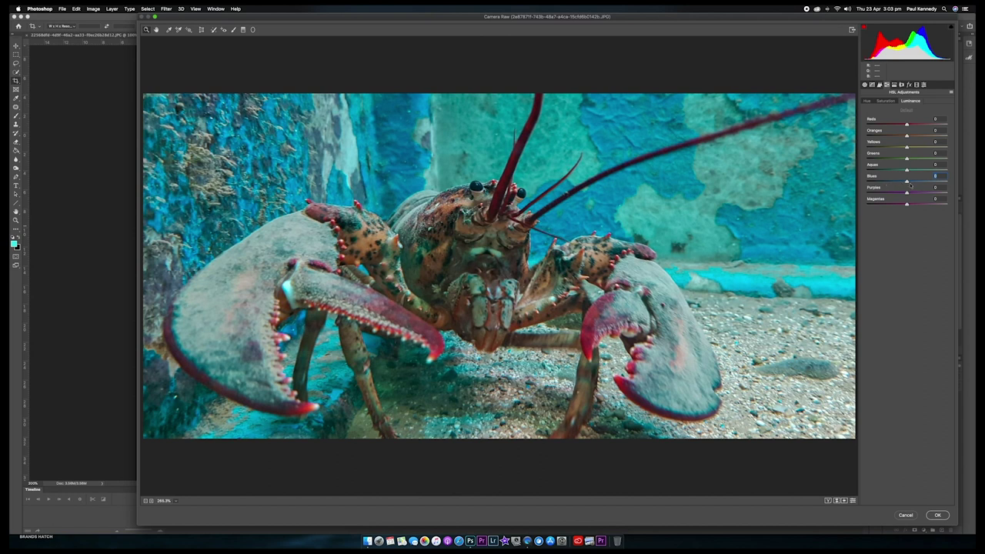
# Add a graduated filter from above the photo's upper-left area to the lobster's face, with Exposure at about -1.35.
pyautogui.click(243, 30)
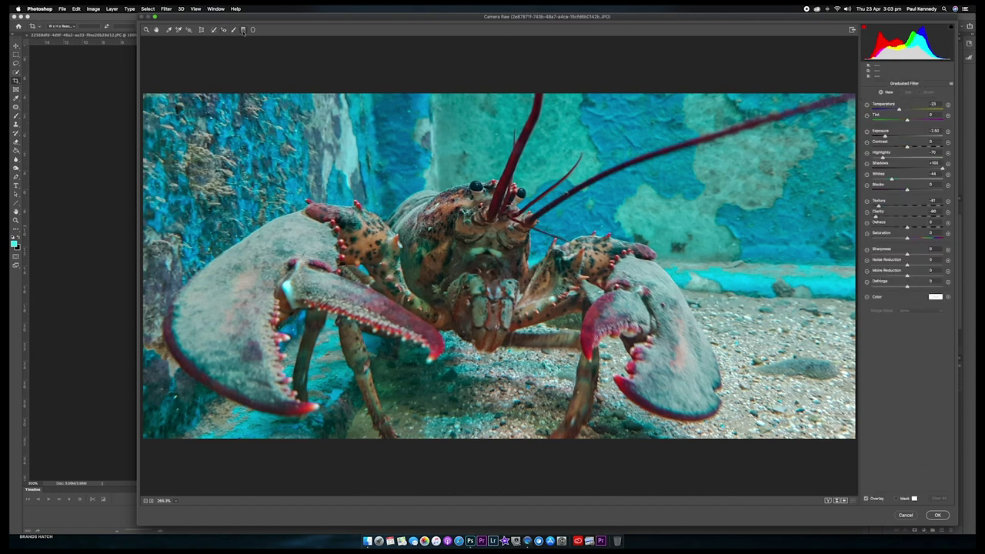
pyautogui.moveTo(341, 85); pyautogui.dragTo(493, 265)
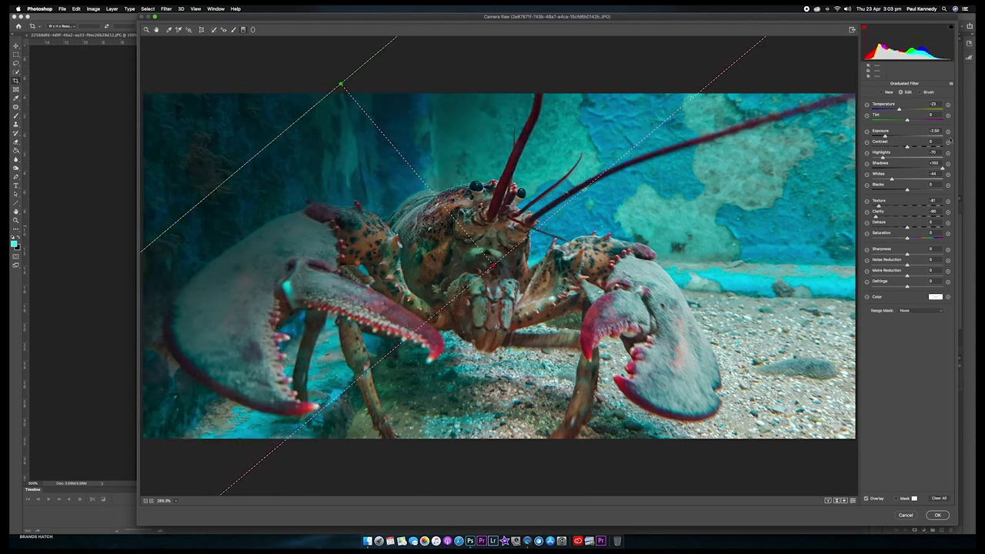
pyautogui.moveTo(884, 136)
pyautogui.mouseDown()
pyautogui.moveTo(897, 136)
pyautogui.moveTo(895, 144)
pyautogui.mouseUp()
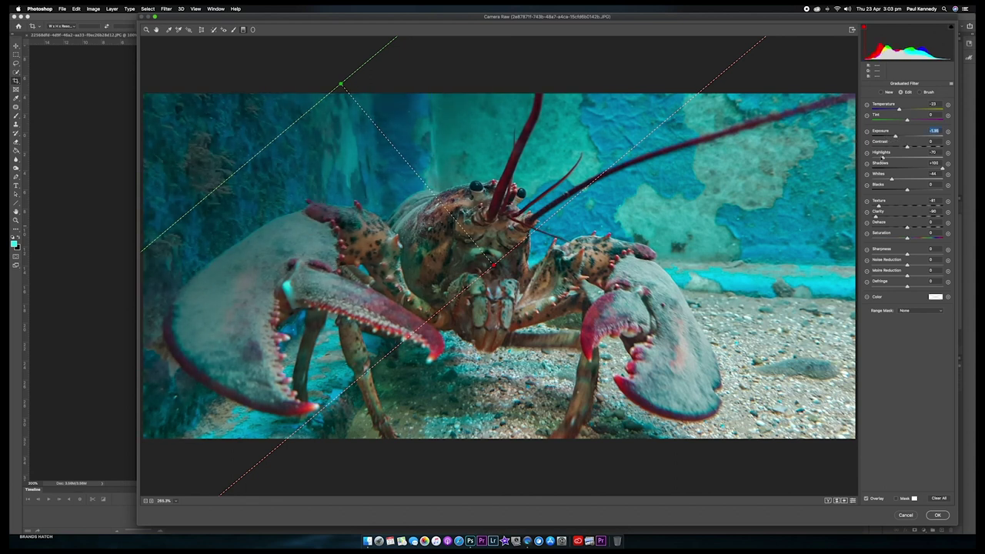
# Add a second graduated filter from the lower-right corner inward, with Shadows about -88 and Exposure about -1.9, and apply the Camera Raw edits.
pyautogui.moveTo(831, 449)
pyautogui.mouseDown()
pyautogui.moveTo(591, 358)
pyautogui.moveTo(523, 366)
pyautogui.mouseUp()
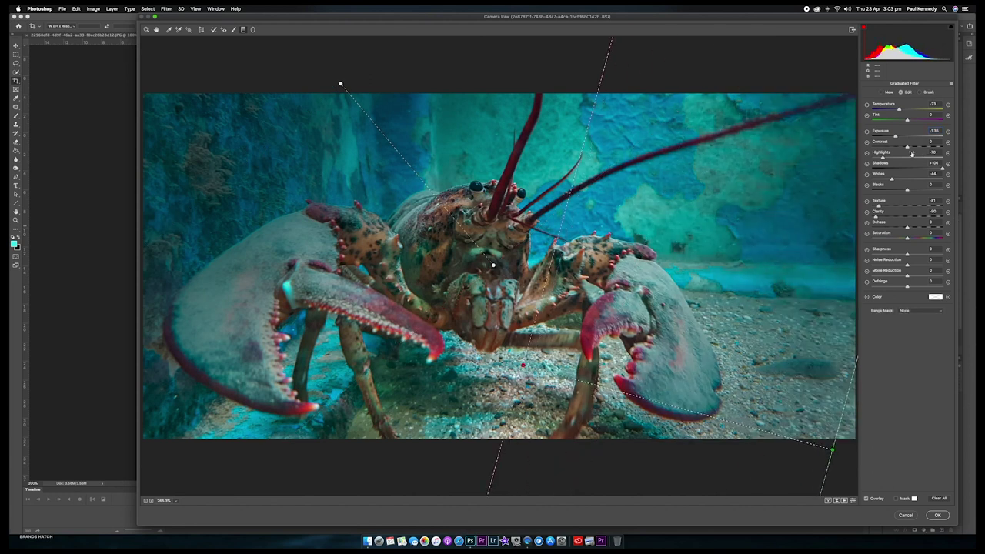
pyautogui.moveTo(942, 171); pyautogui.dragTo(877, 175)
pyautogui.moveTo(897, 138); pyautogui.dragTo(890, 137)
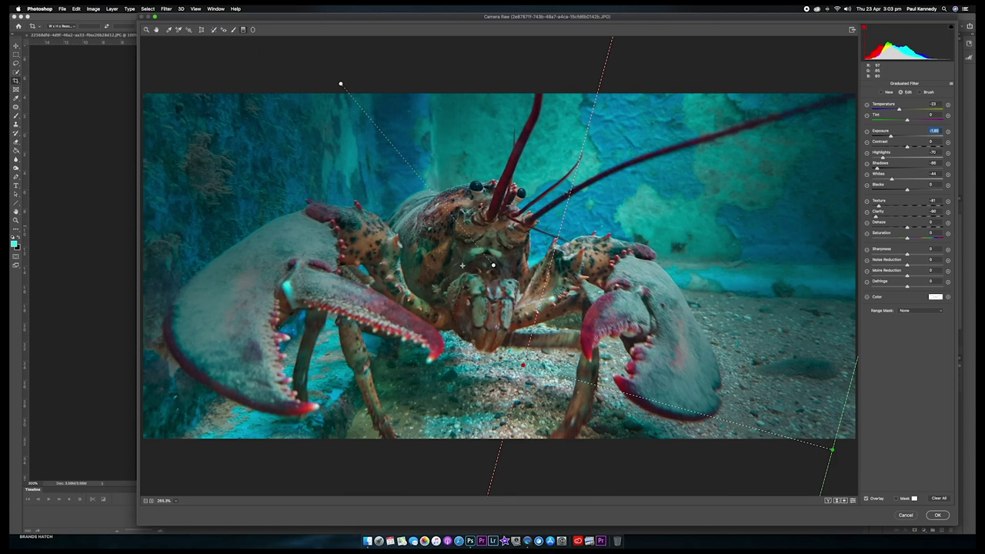
pyautogui.click(943, 515)
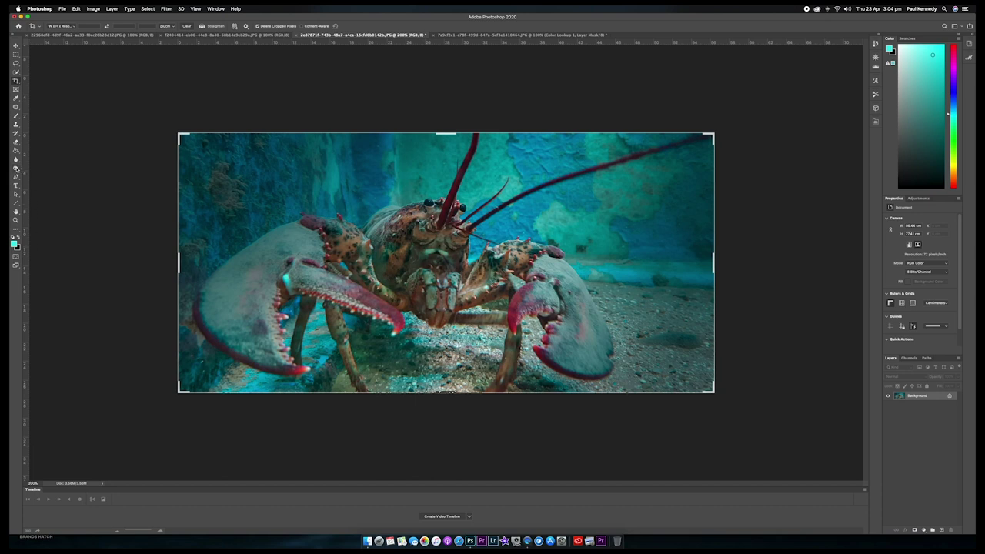
# Lighten the lobster's left eye in the photo with the Dodge Tool.
pyautogui.click(17, 168)
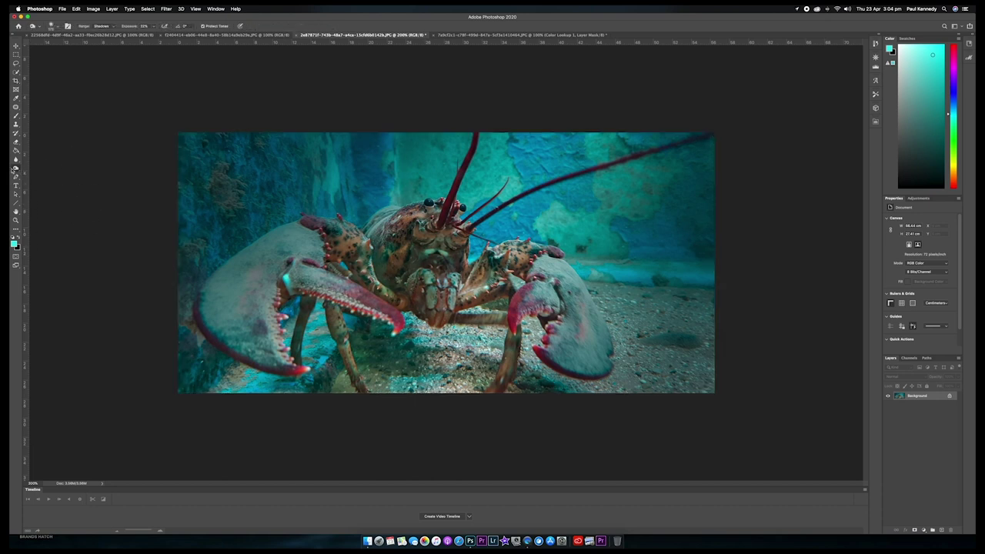
pyautogui.click(17, 169)
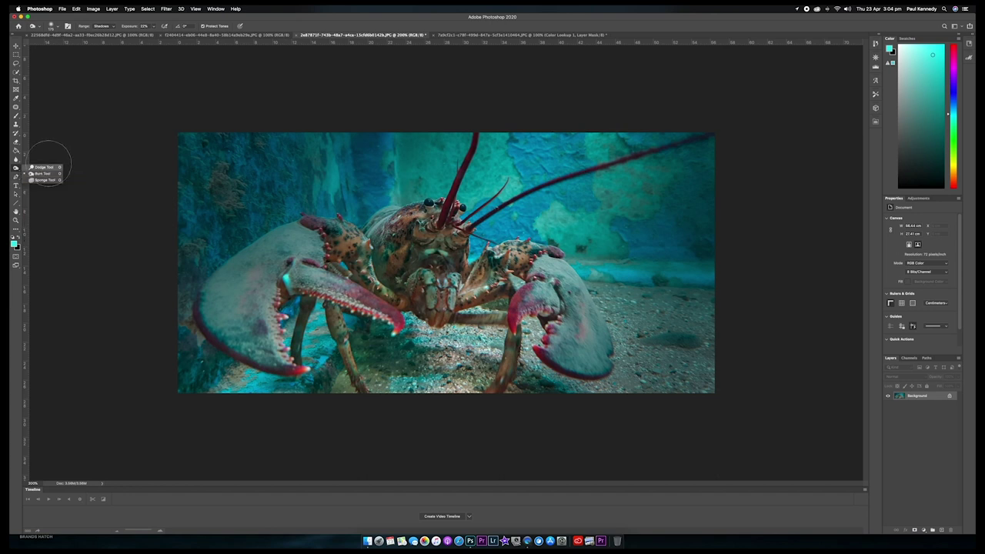
pyautogui.click(42, 168)
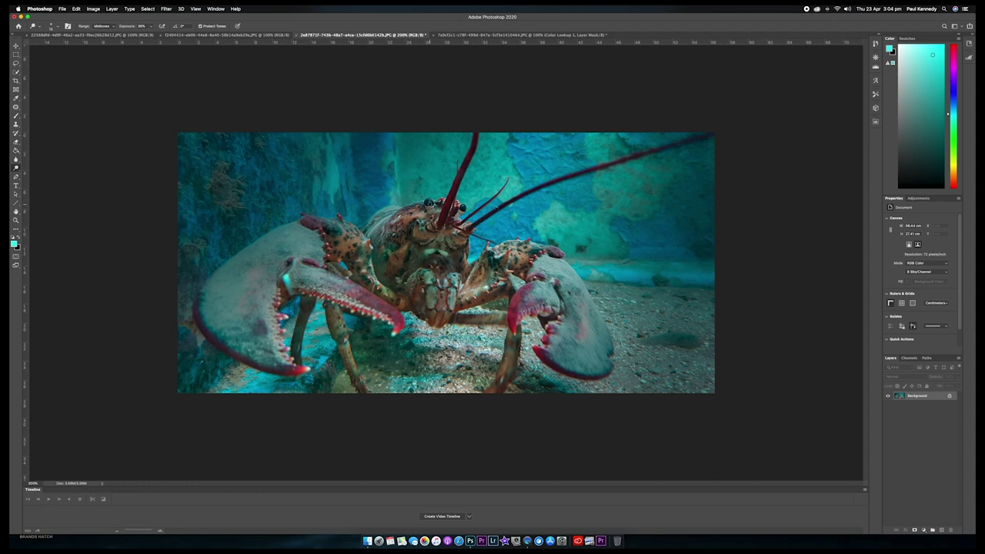
pyautogui.press('super+equal')
pyautogui.press('super+equal')
pyautogui.press('super+equal')
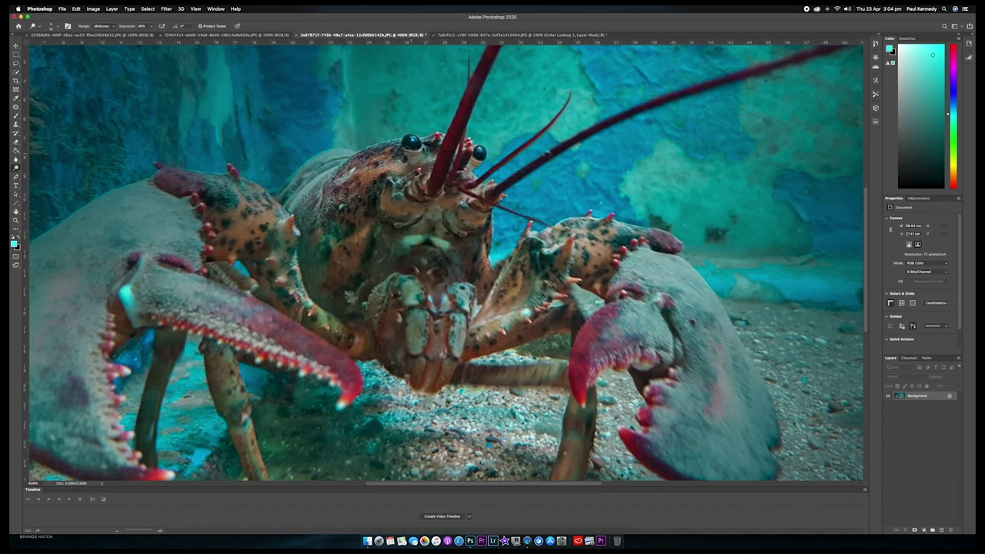
pyautogui.click(414, 142)
pyautogui.press('super+minus')
pyautogui.press('super+minus')
pyautogui.press('super+minus')
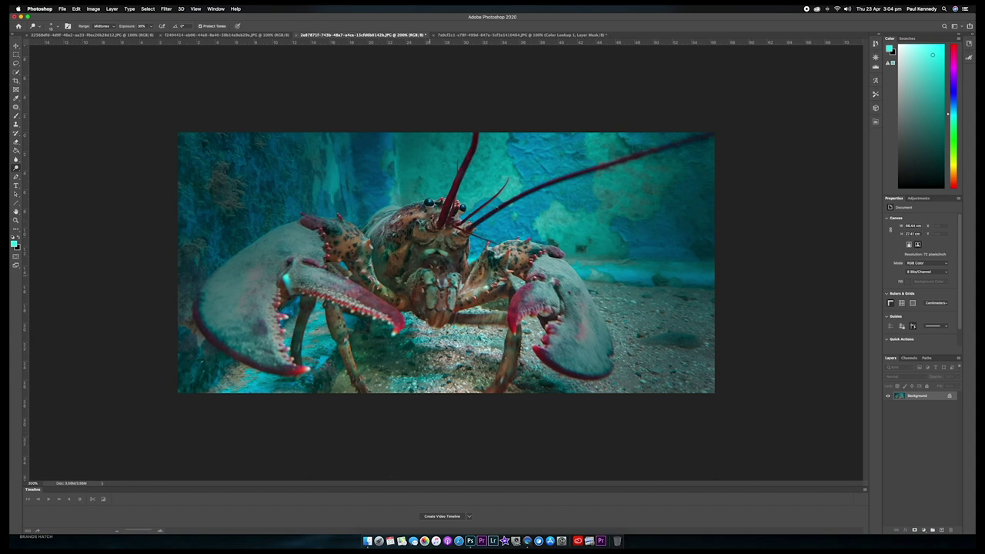
# Add a Color Lookup adjustment layer using the Kodak 5218 Kodak 2395 (by Adobe).cube LUT to the lobster photo.
pyautogui.click(917, 199)
pyautogui.click(937, 221)
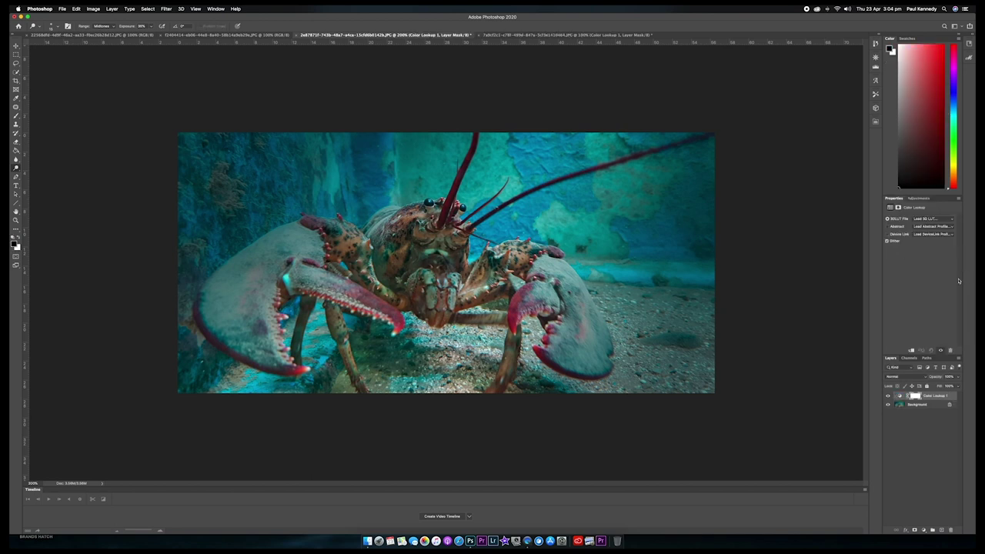
pyautogui.click(952, 223)
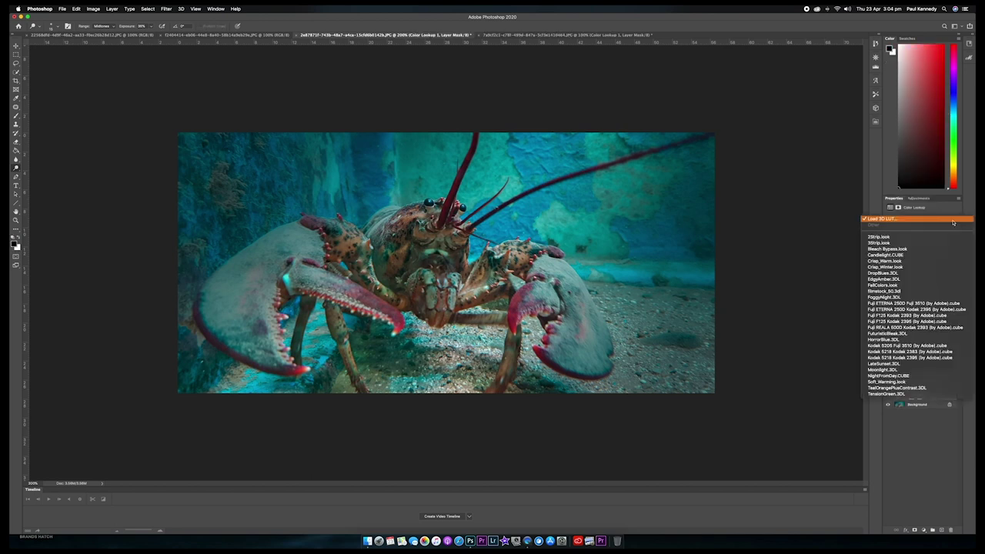
pyautogui.click(898, 358)
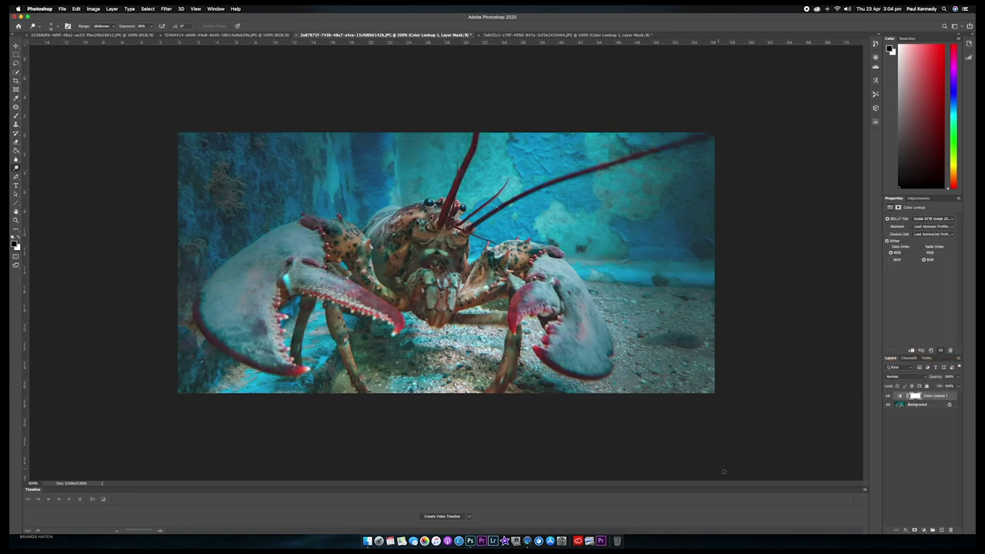
# Add a new layer filled with the turquoise foreground colour and reduce its opacity to about 3%.
pyautogui.click(941, 530)
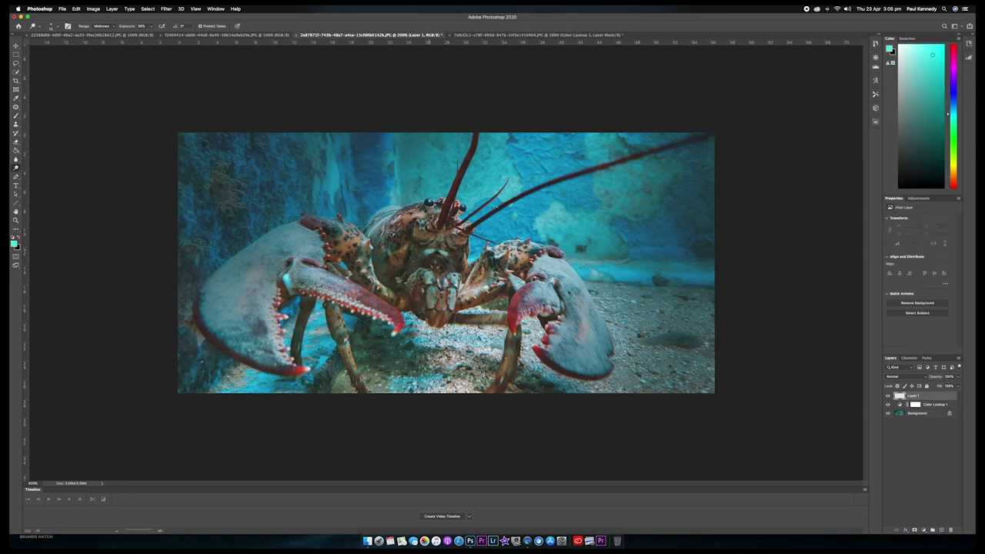
pyautogui.click(16, 150)
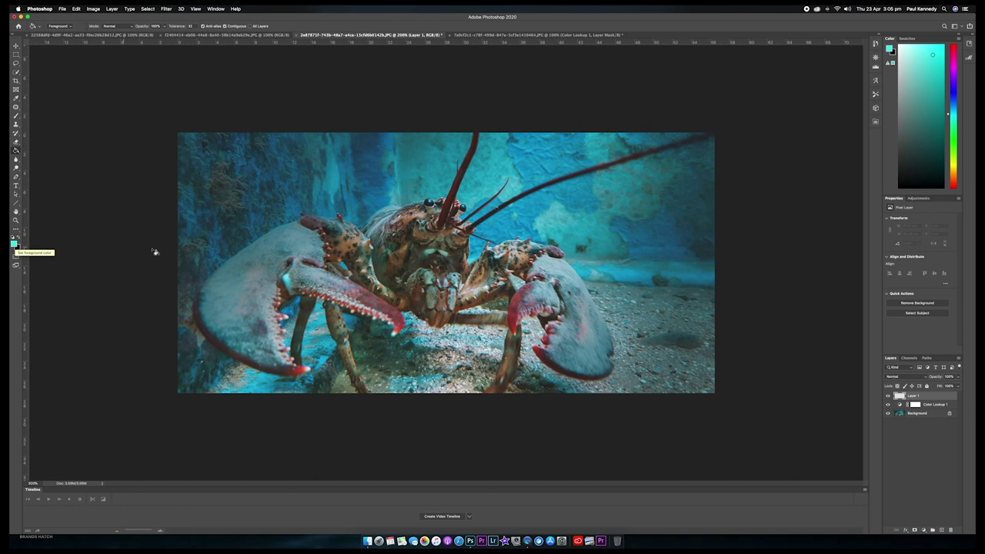
pyautogui.click(379, 262)
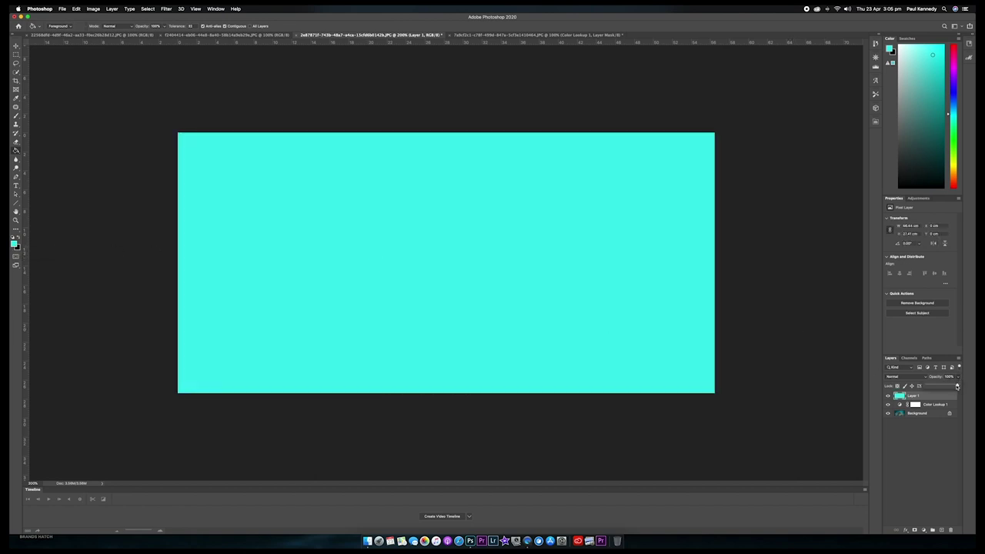
pyautogui.moveTo(929, 387); pyautogui.dragTo(927, 388)
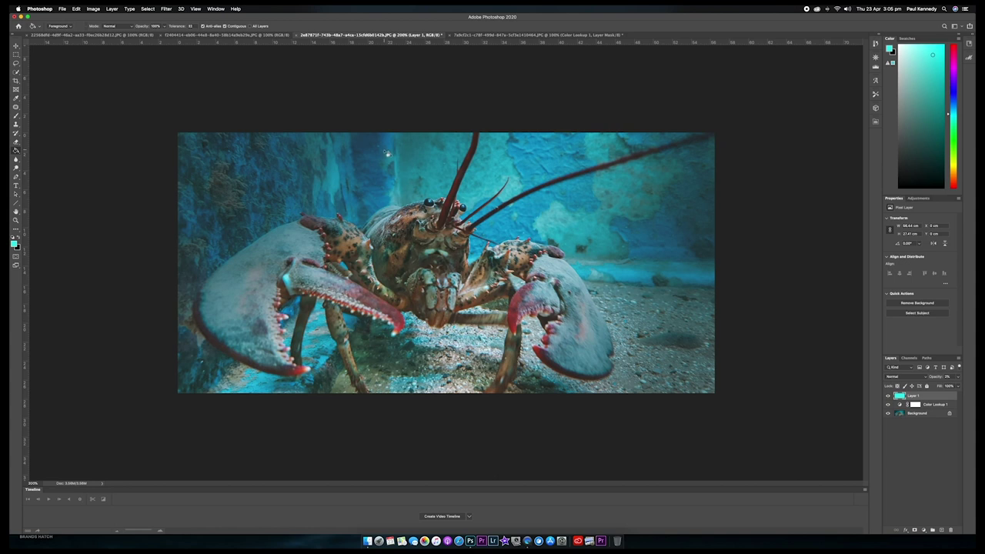
# Switch to the open lake photo and enlarge it to 300%.
pyautogui.click(260, 36)
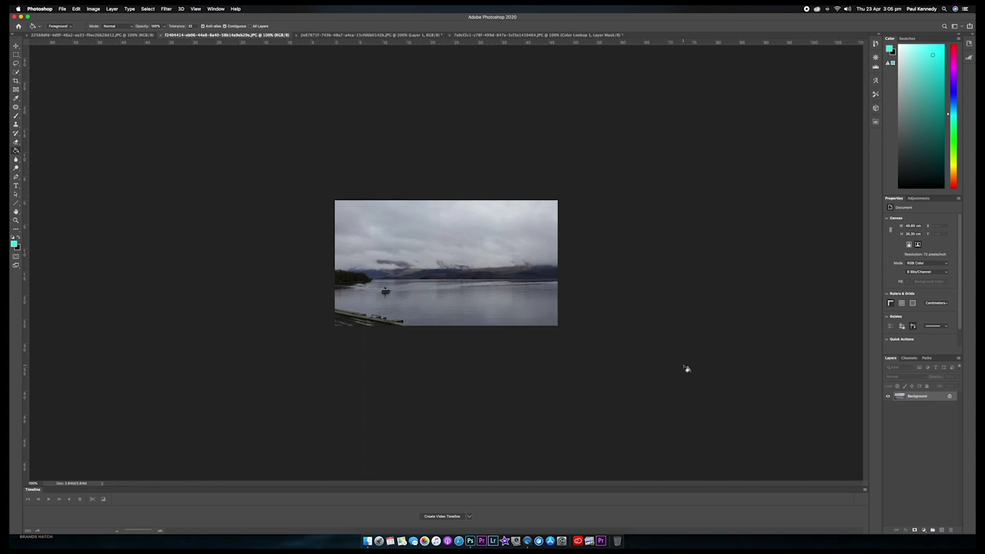
pyautogui.press('super+equal')
pyautogui.press('super+equal')
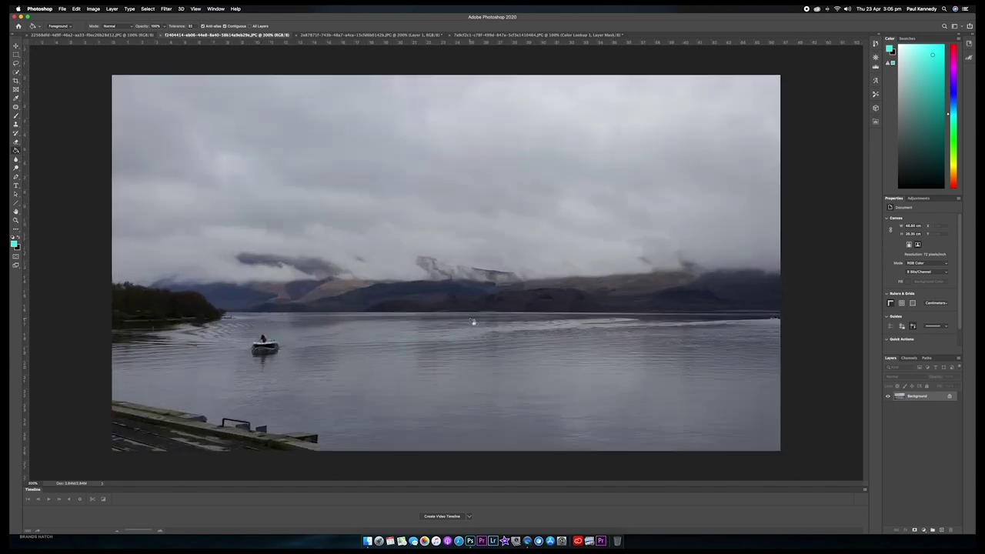
# Lasso the jetty in the lake photo's lower-left corner, replace it with a Content-Aware fill at 100% opacity, and deselect.
pyautogui.click(16, 45)
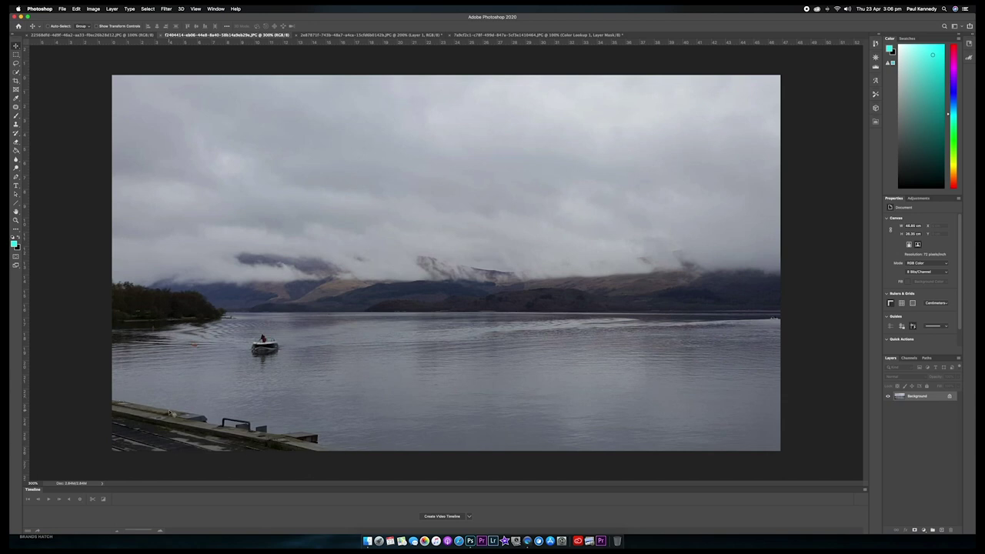
pyautogui.click(17, 65)
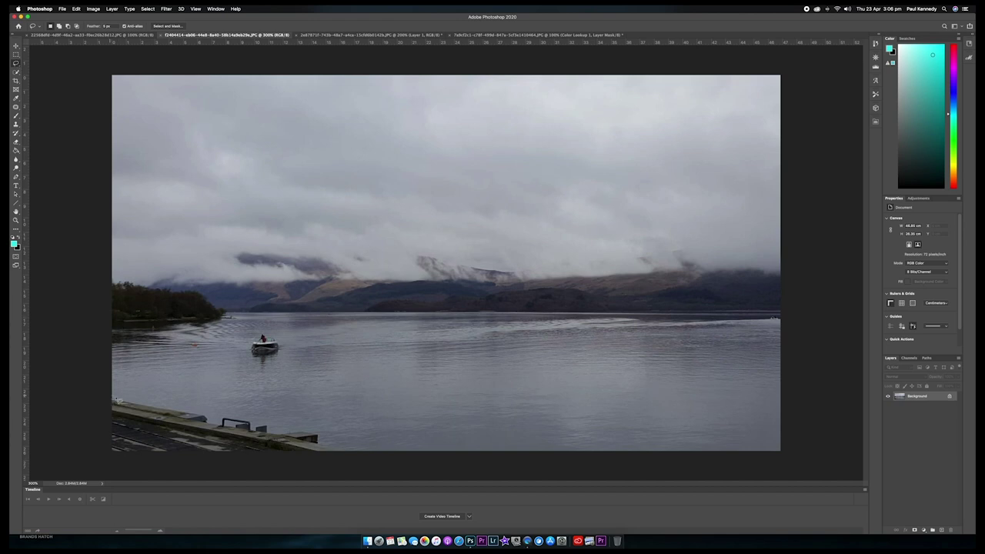
pyautogui.moveTo(179, 411)
pyautogui.mouseDown()
pyautogui.moveTo(325, 432)
pyautogui.moveTo(344, 459)
pyautogui.moveTo(121, 459)
pyautogui.moveTo(107, 456)
pyautogui.moveTo(102, 399)
pyautogui.mouseUp()
pyautogui.hotkey('shift', 'BackSpace')
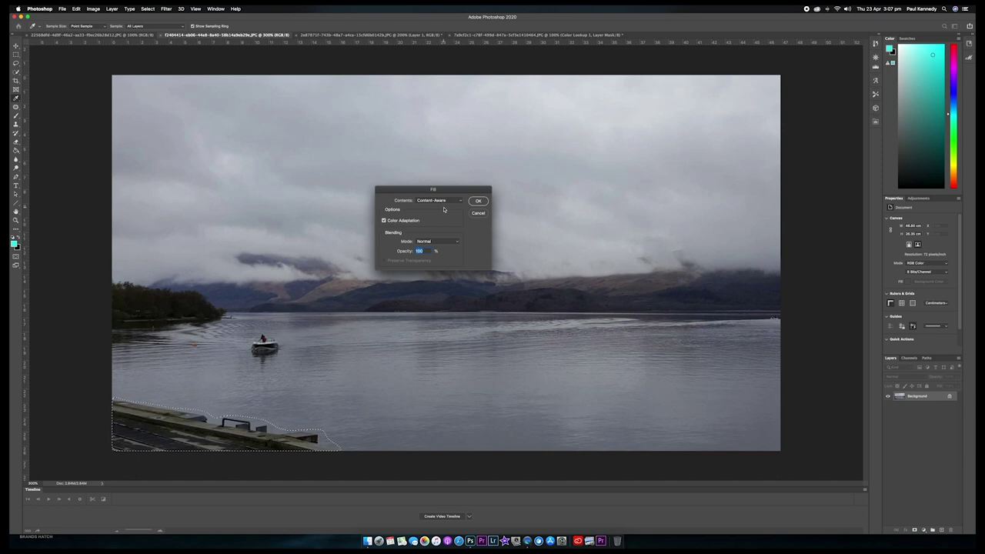
pyautogui.click(478, 201)
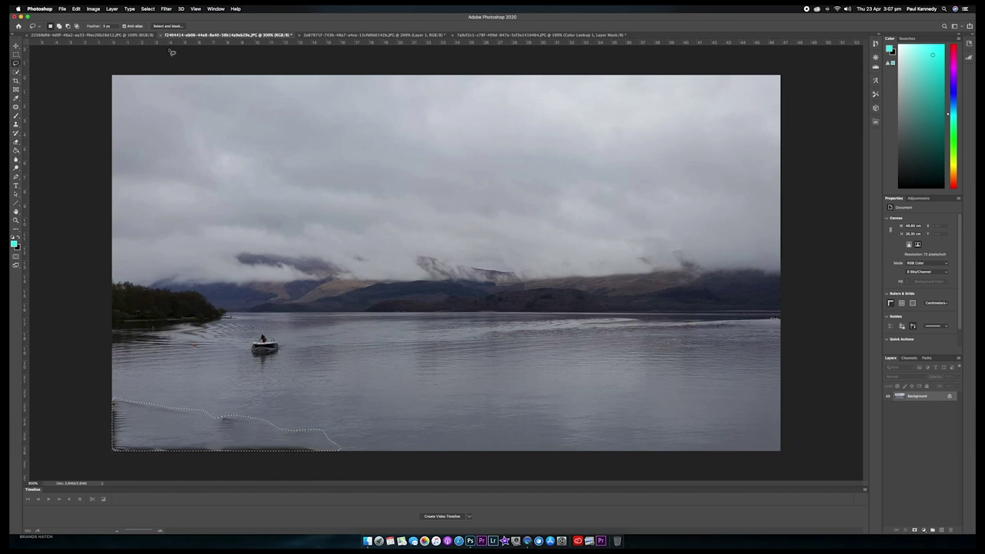
pyautogui.click(148, 9)
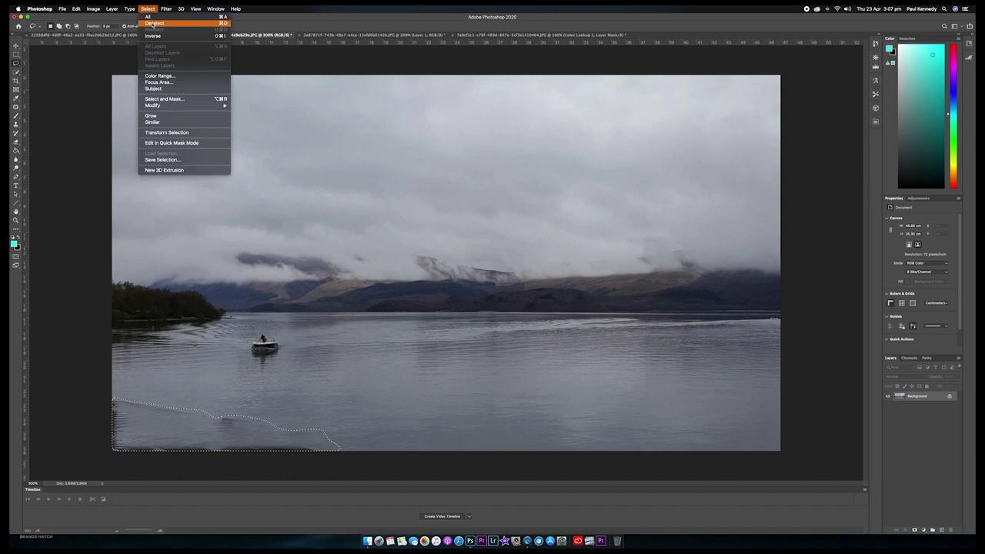
pyautogui.click(153, 23)
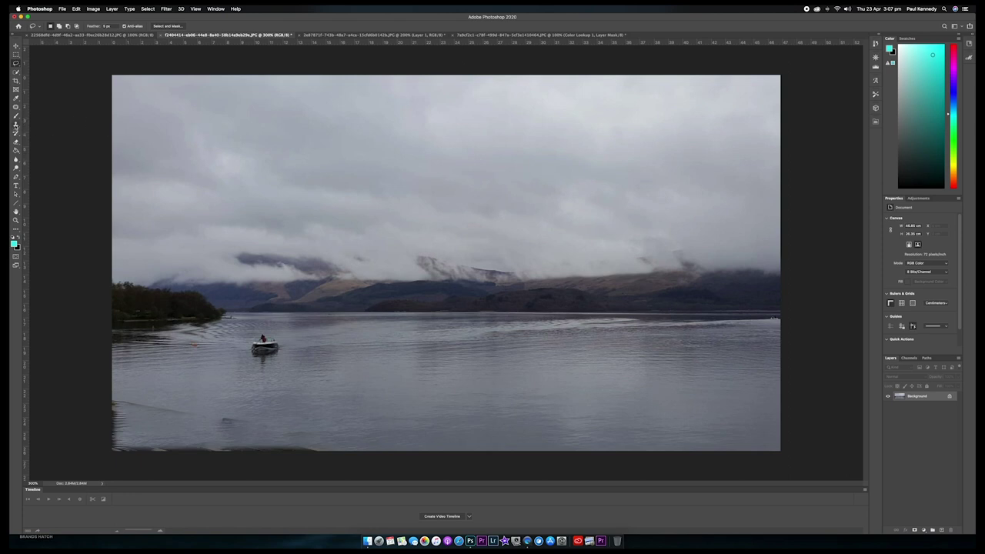
# Clone clean water over the leftover jetty edges in the lake photo's lower-left corner with the Clone Stamp.
pyautogui.click(16, 125)
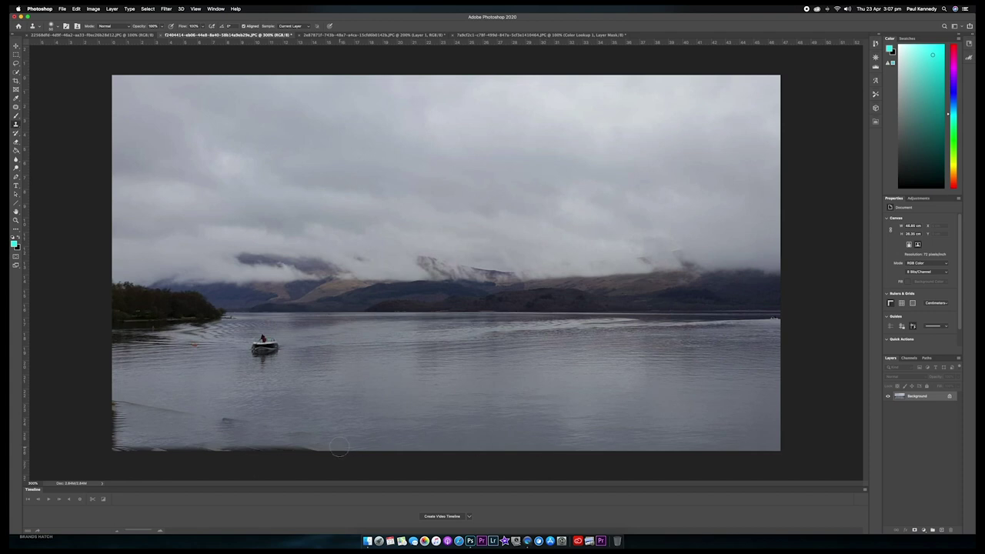
pyautogui.moveTo(316, 450)
pyautogui.mouseDown()
pyautogui.moveTo(222, 446)
pyautogui.moveTo(302, 435)
pyautogui.moveTo(343, 447)
pyautogui.moveTo(173, 448)
pyautogui.moveTo(225, 428)
pyautogui.moveTo(266, 429)
pyautogui.mouseUp()
pyautogui.moveTo(179, 420)
pyautogui.mouseDown()
pyautogui.moveTo(152, 448)
pyautogui.moveTo(110, 446)
pyautogui.moveTo(120, 412)
pyautogui.moveTo(110, 408)
pyautogui.moveTo(135, 409)
pyautogui.mouseUp()
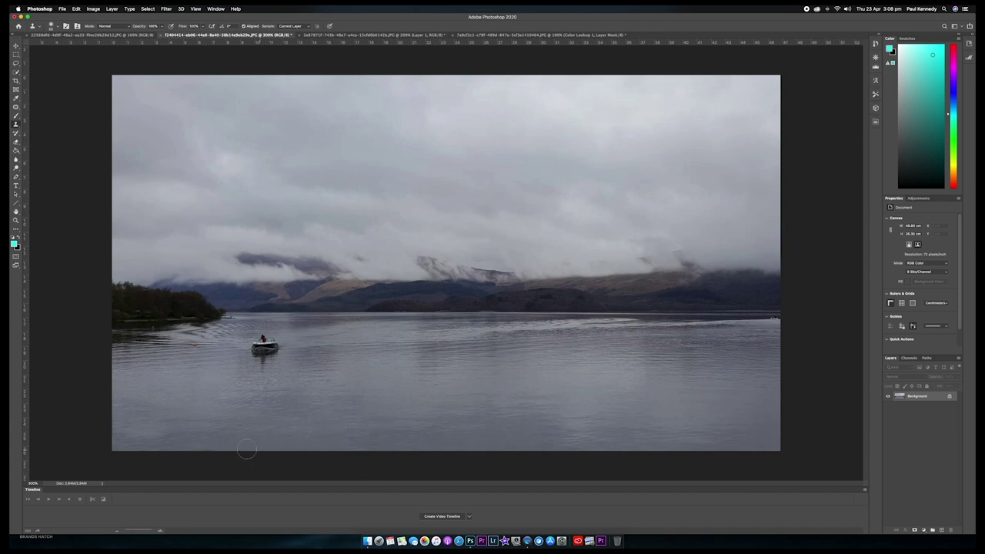
pyautogui.keyDown('alt'); pyautogui.click(145, 440); pyautogui.keyUp('alt')
# Open the lake photo in the Camera Raw Filter and lower Highlights to about -76.
pyautogui.click(165, 9)
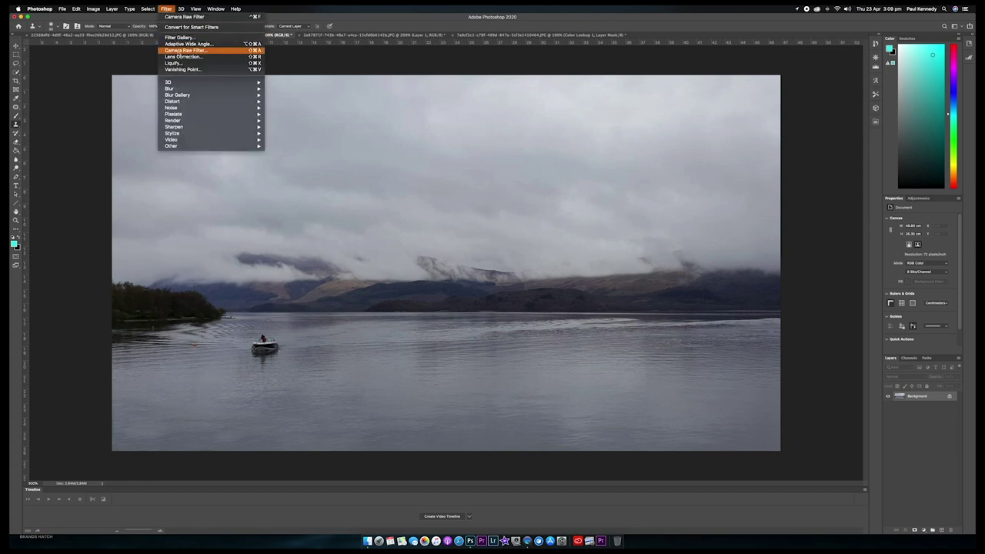
pyautogui.click(177, 50)
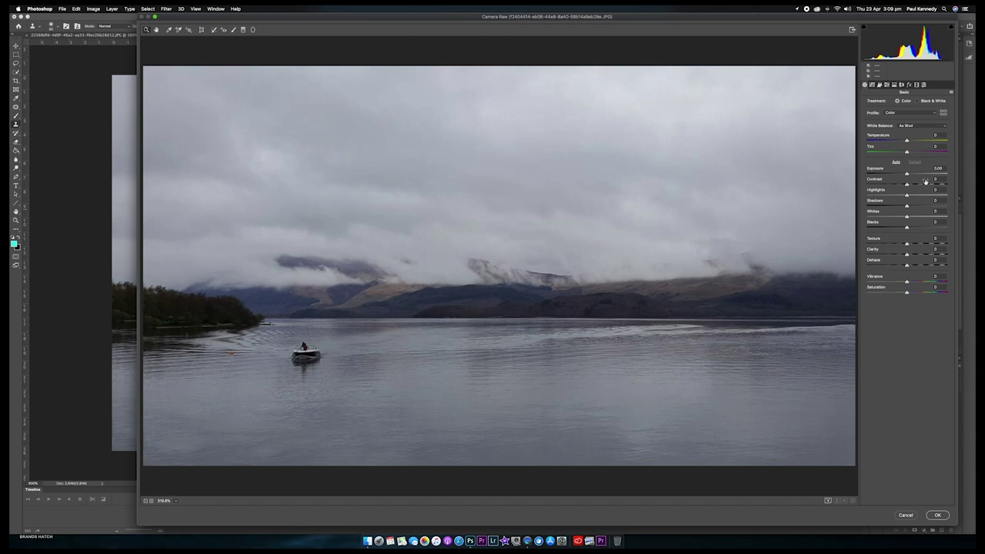
pyautogui.moveTo(907, 196); pyautogui.dragTo(875, 197)
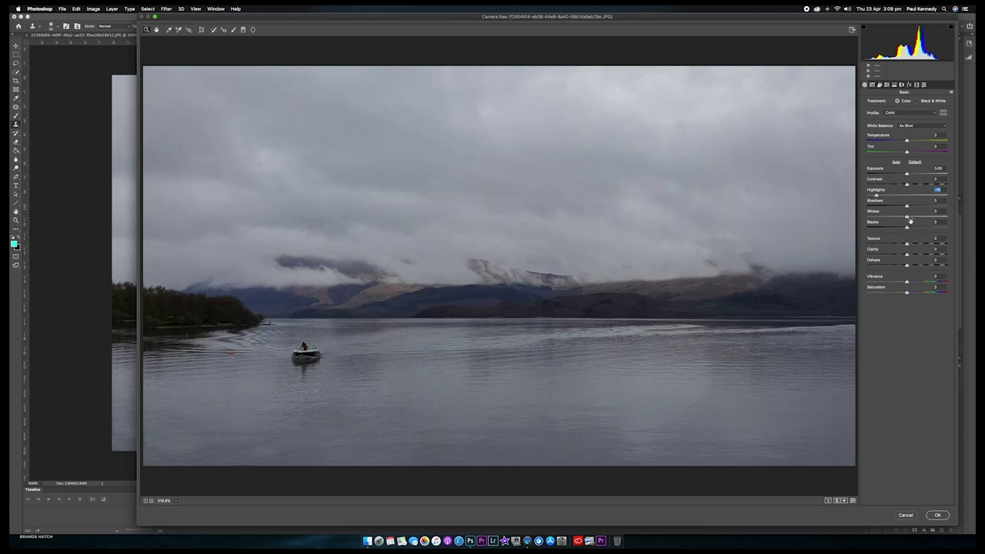
# Raise the lake photo's Shadows to about +39 and Texture to about +51.
pyautogui.moveTo(907, 206); pyautogui.dragTo(923, 209)
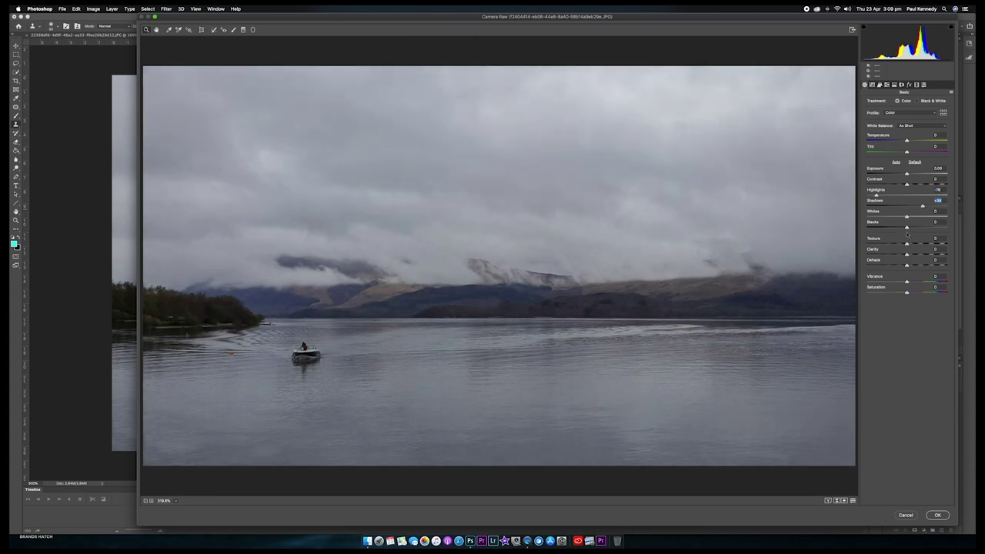
pyautogui.moveTo(906, 244); pyautogui.dragTo(927, 243)
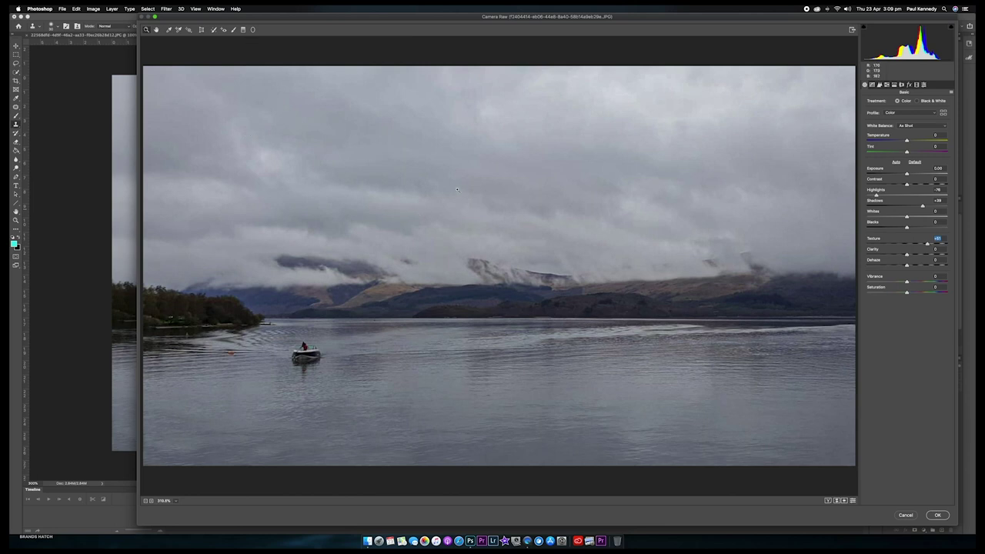
# Add a graduated filter from the top of the sky down to the hills, and reset its Exposure, Highlights, Shadows and Whites to 0.
pyautogui.click(243, 29)
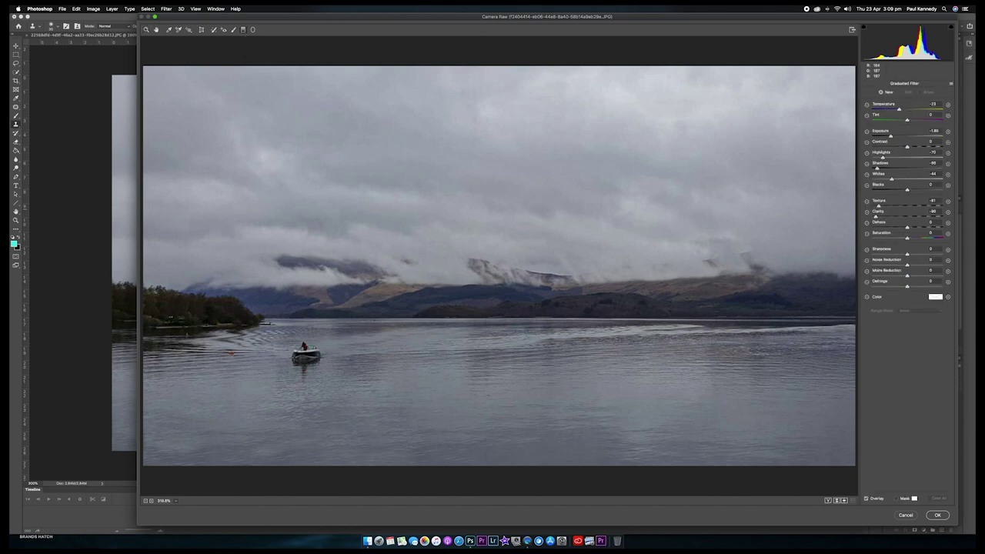
pyautogui.moveTo(516, 60); pyautogui.dragTo(515, 305)
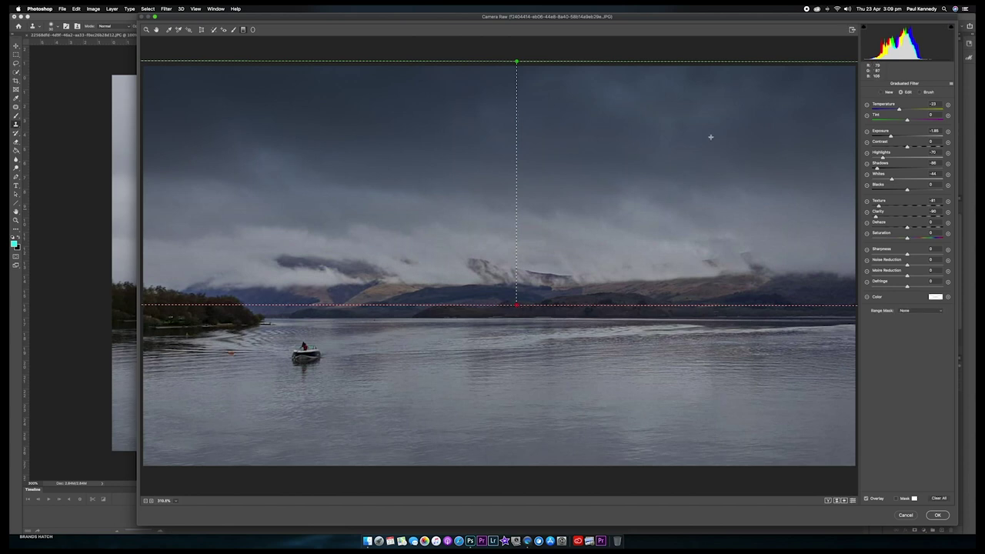
pyautogui.doubleClick(890, 137)
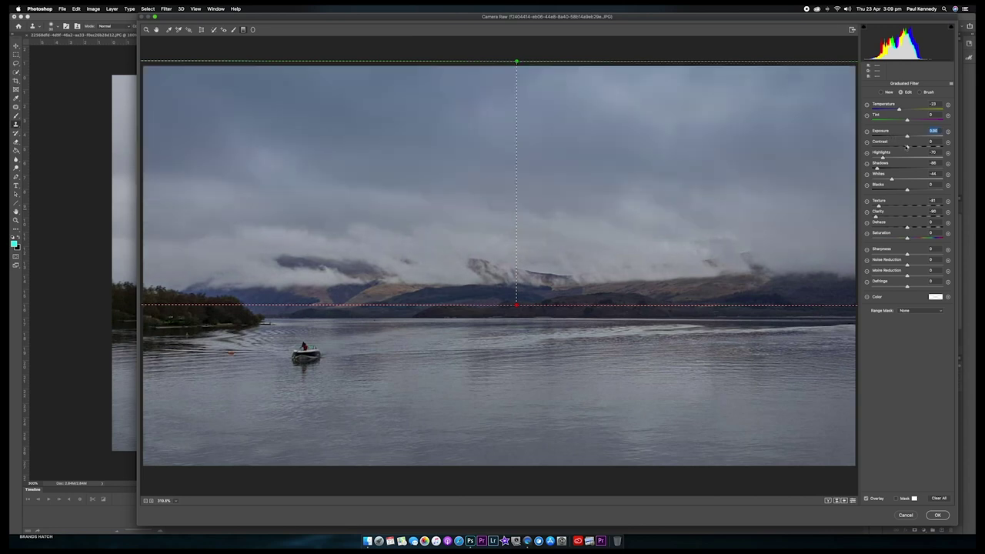
pyautogui.click(883, 158)
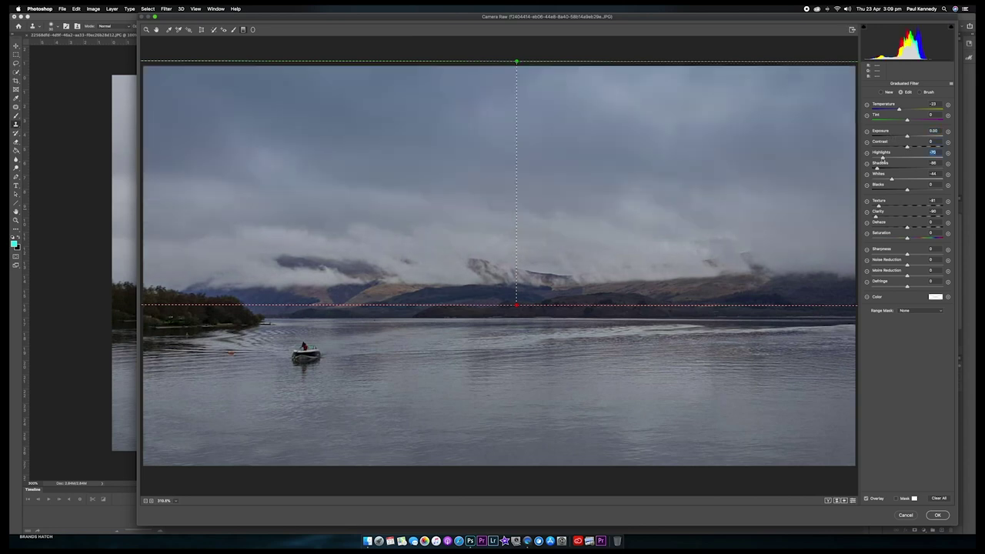
pyautogui.doubleClick(882, 158)
pyautogui.doubleClick(877, 168)
pyautogui.doubleClick(892, 179)
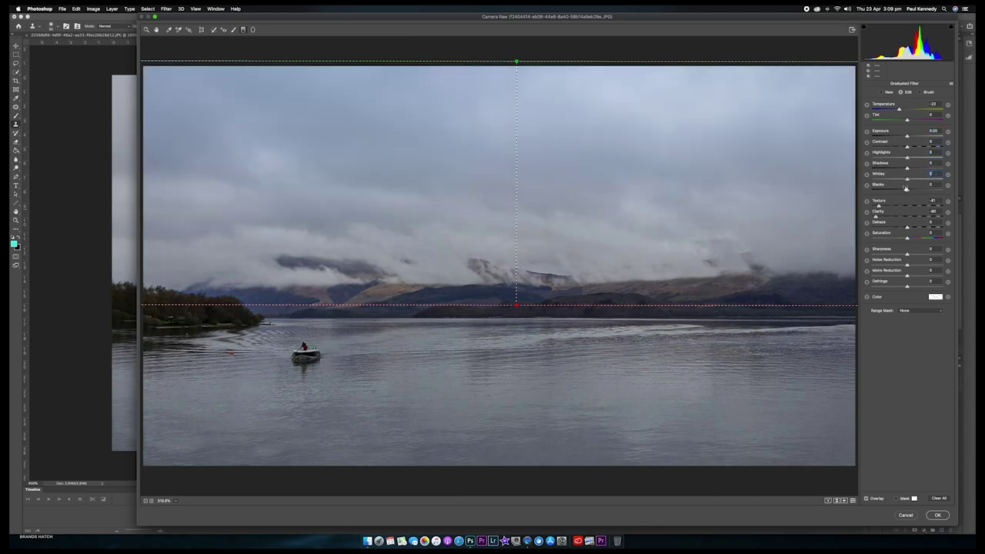
# Set the sky graduated filter's Clarity to -100 and its Texture to about -76.
pyautogui.doubleClick(878, 208)
pyautogui.doubleClick(875, 216)
pyautogui.write('100')
pyautogui.press('Return')
pyautogui.moveTo(936, 223); pyautogui.dragTo(847, 238)
pyautogui.moveTo(907, 206); pyautogui.dragTo(879, 206)
# Add a graduated filter from the lake's bottom edge up to the shoreline, with Exposure about -0.65, Texture about -30 and Clarity about +18.
pyautogui.moveTo(508, 476); pyautogui.dragTo(508, 316)
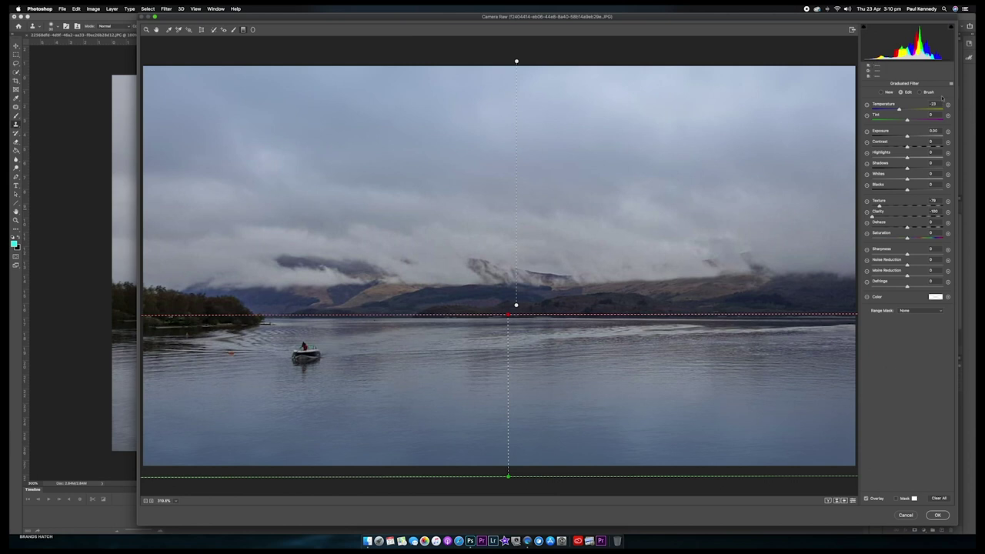
pyautogui.doubleClick(878, 206)
pyautogui.doubleClick(871, 215)
pyautogui.moveTo(906, 218); pyautogui.dragTo(914, 218)
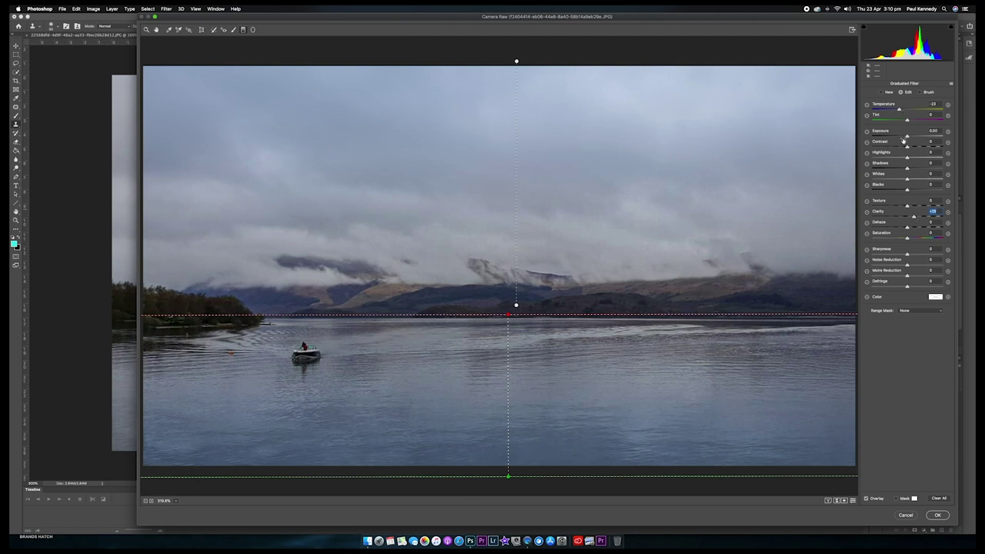
pyautogui.moveTo(907, 136); pyautogui.dragTo(901, 137)
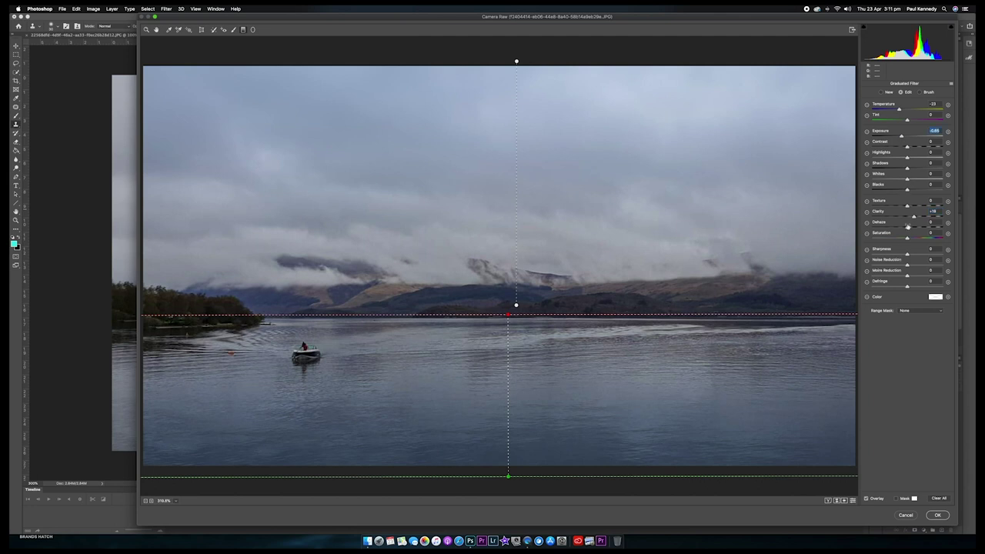
pyautogui.moveTo(906, 205); pyautogui.dragTo(896, 208)
pyautogui.click(157, 31)
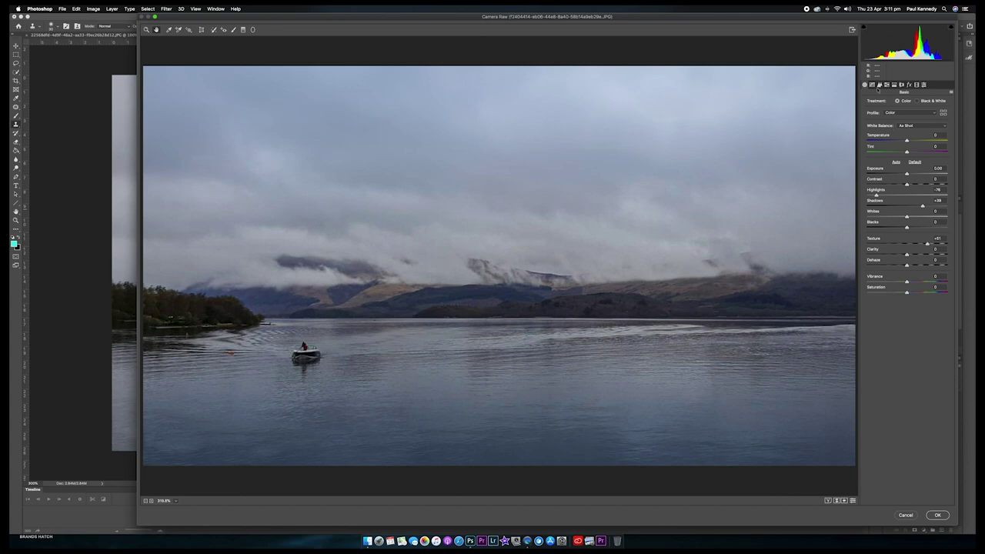
# Shift the lake photo's hues to about -3 for Oranges, -10 for Yellows and -14 for Blues, and apply the Camera Raw Filter.
pyautogui.click(886, 85)
pyautogui.click(866, 101)
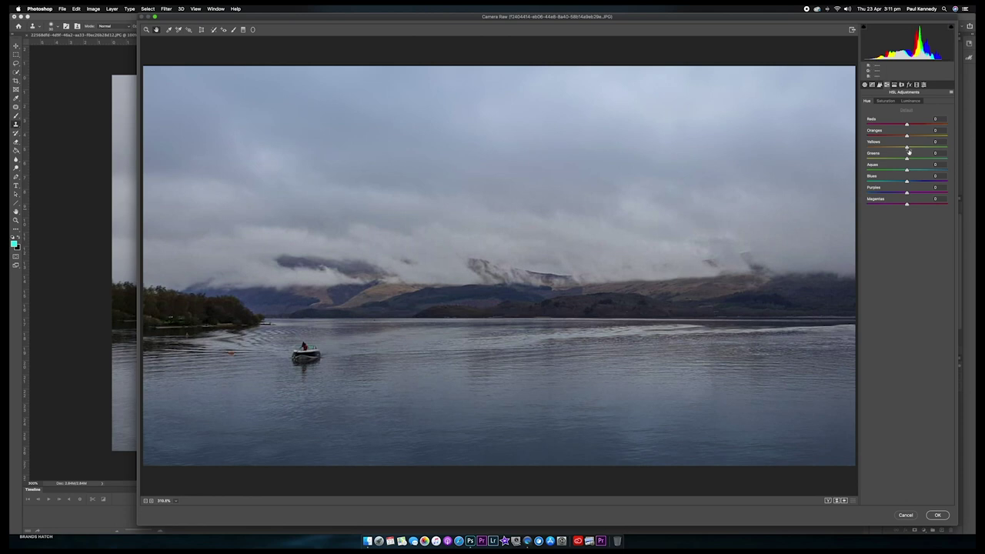
pyautogui.moveTo(906, 147); pyautogui.dragTo(954, 137)
pyautogui.moveTo(901, 136); pyautogui.dragTo(906, 137)
pyautogui.moveTo(906, 182); pyautogui.dragTo(900, 183)
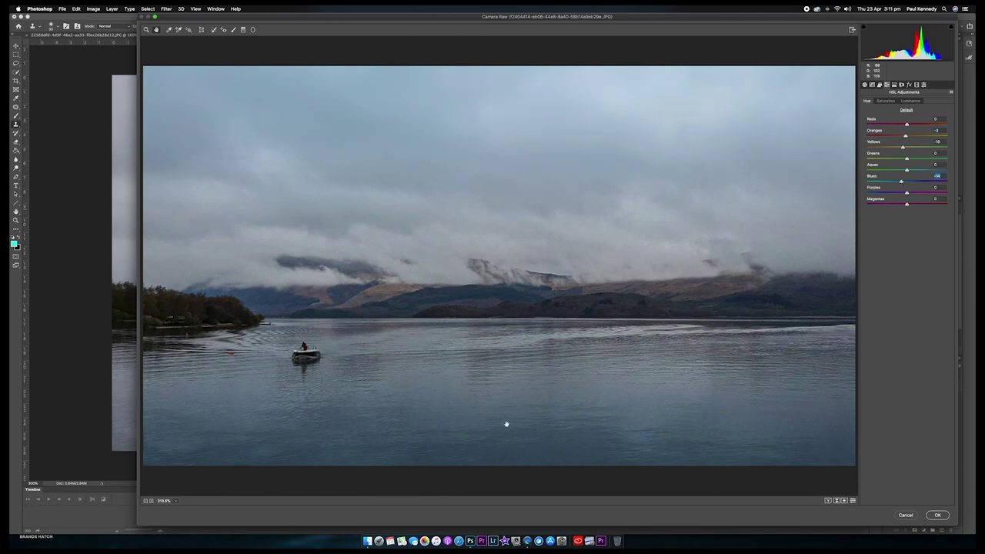
pyautogui.click(936, 514)
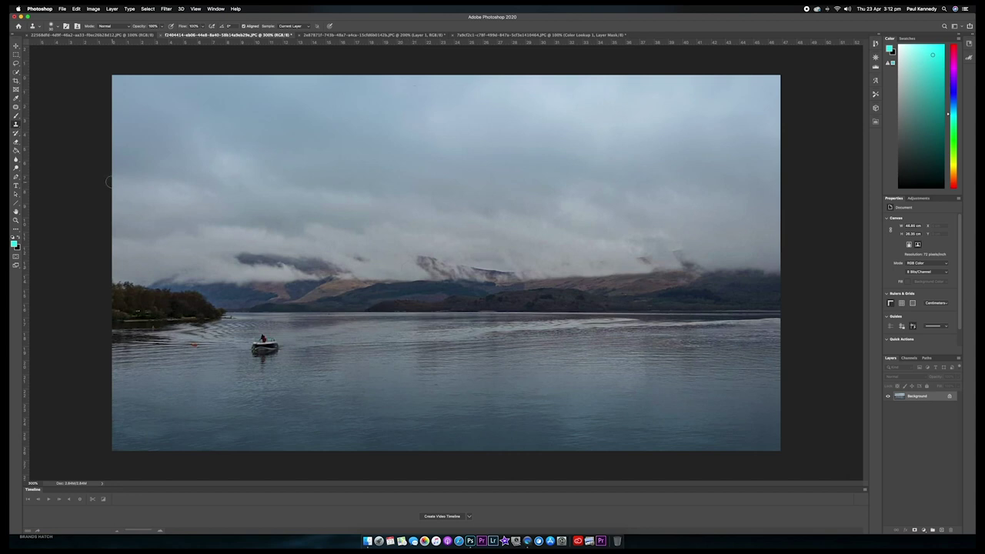
# Darken the water along the lake photo's bottom edge with the Burn tool.
pyautogui.click(15, 167)
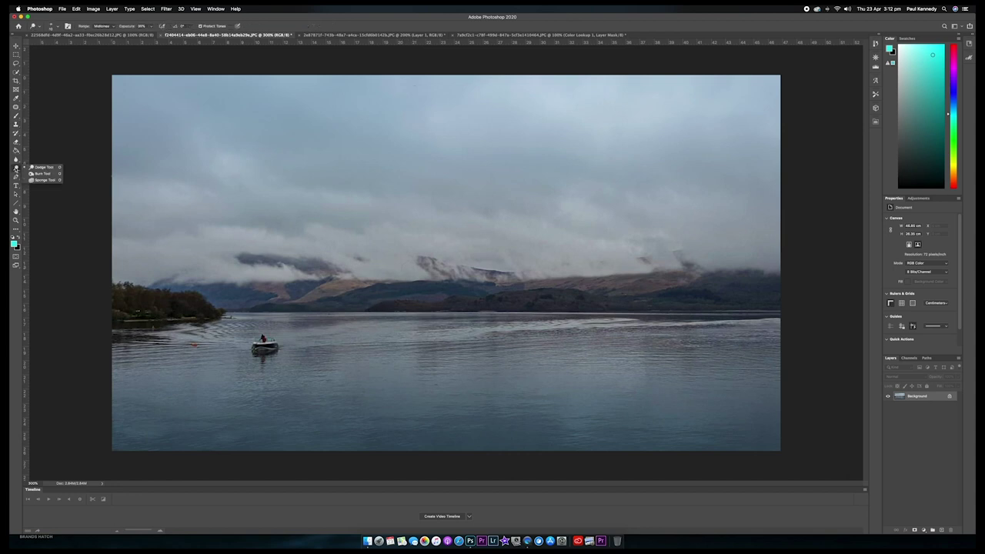
pyautogui.click(43, 174)
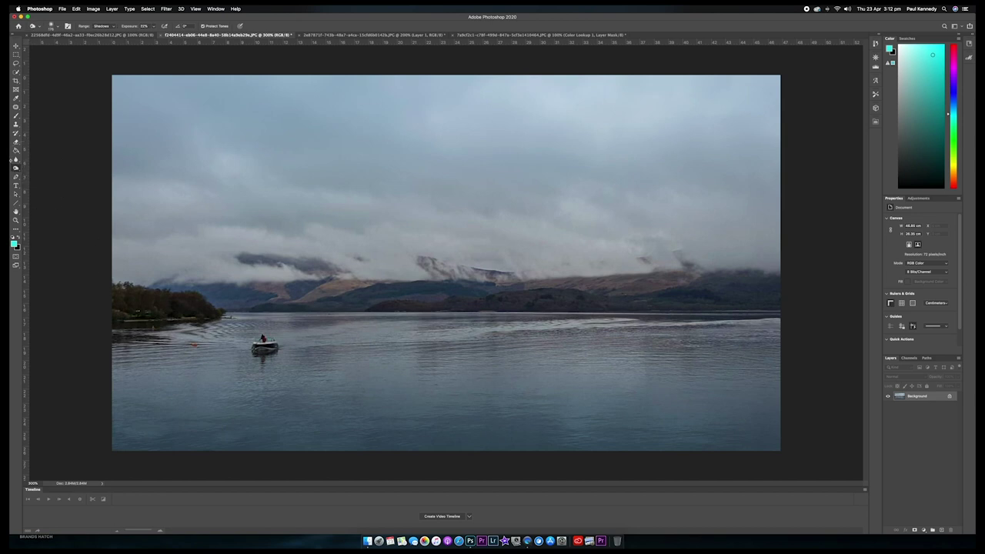
pyautogui.click(15, 168)
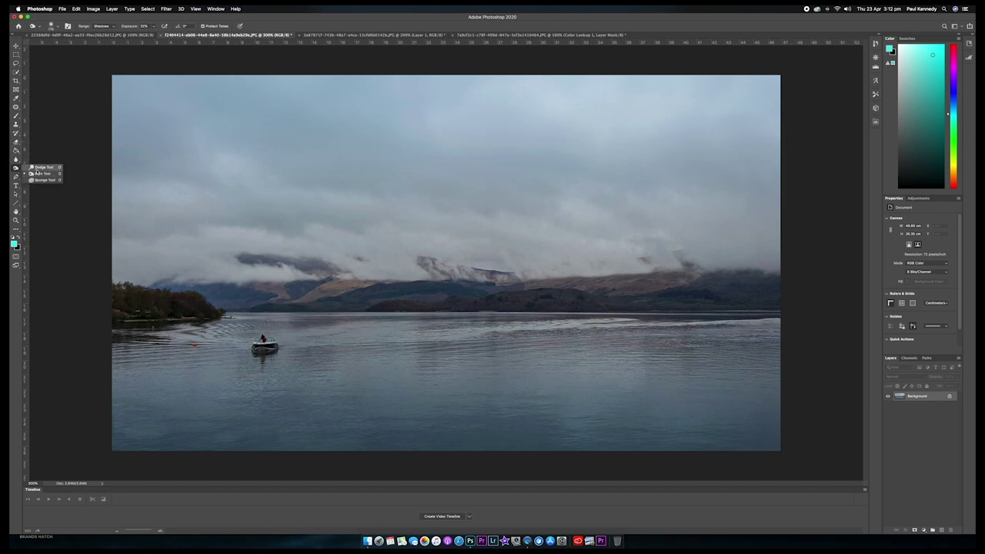
pyautogui.click(38, 174)
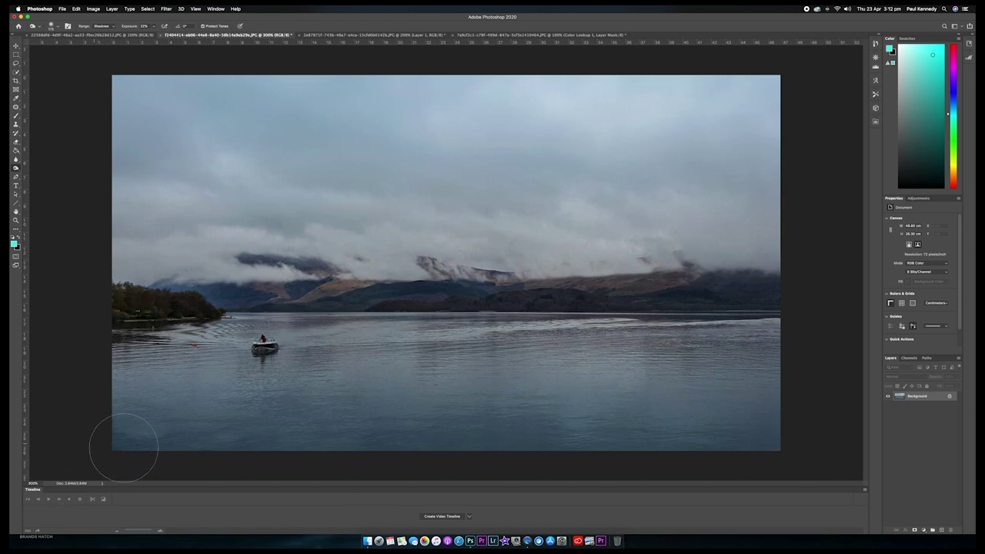
pyautogui.moveTo(229, 460)
pyautogui.mouseDown()
pyautogui.moveTo(406, 475)
pyautogui.moveTo(711, 460)
pyautogui.mouseUp()
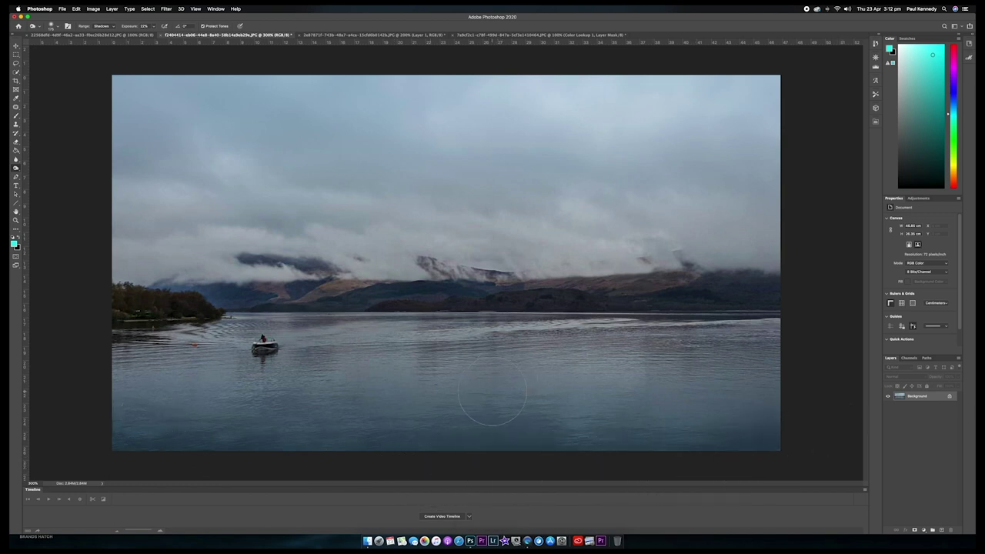
pyautogui.press('v')
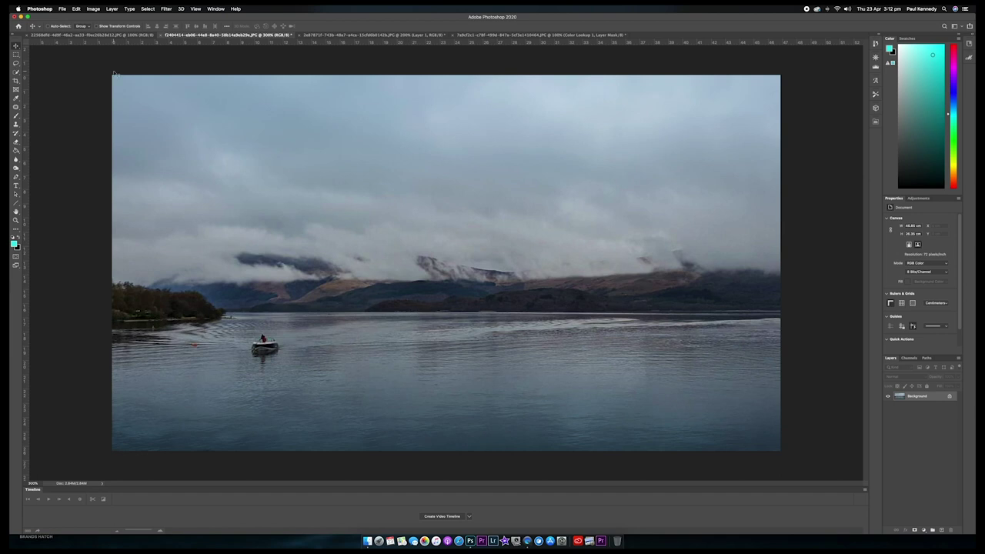
# Open the beach boat photo in the Camera Raw Filter, and set Highlights to -100 and Shadows to about +79.
pyautogui.click(107, 36)
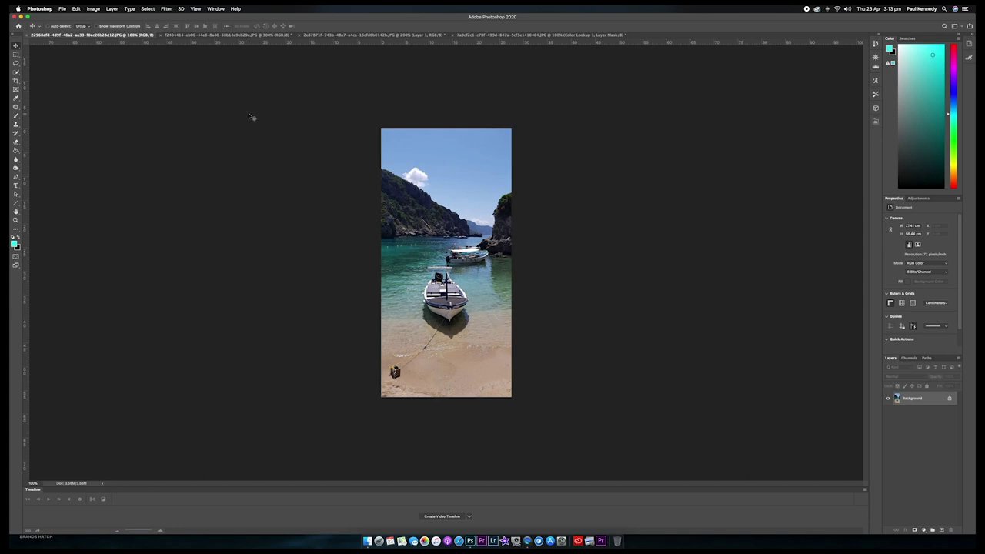
pyautogui.click(169, 9)
pyautogui.press('Escape')
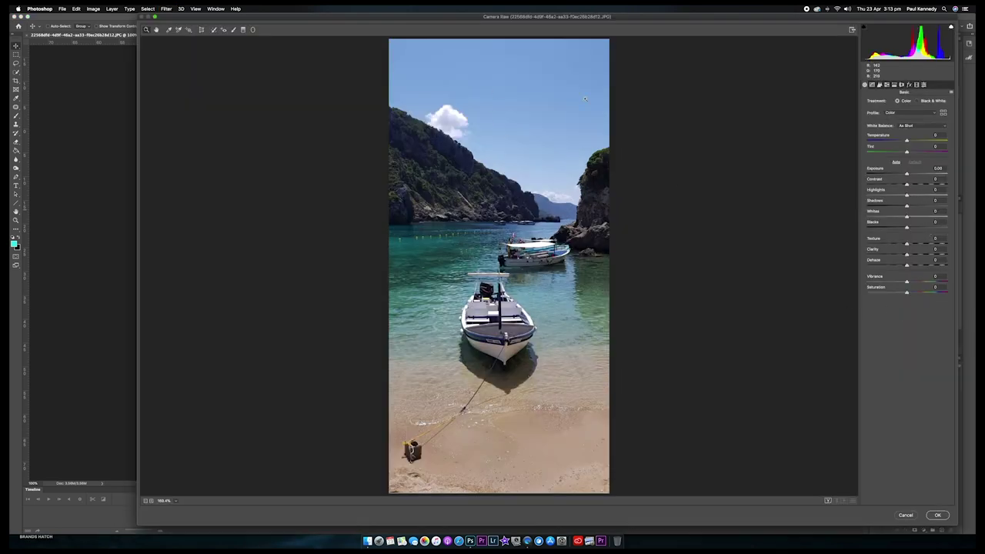
pyautogui.moveTo(907, 196); pyautogui.dragTo(852, 199)
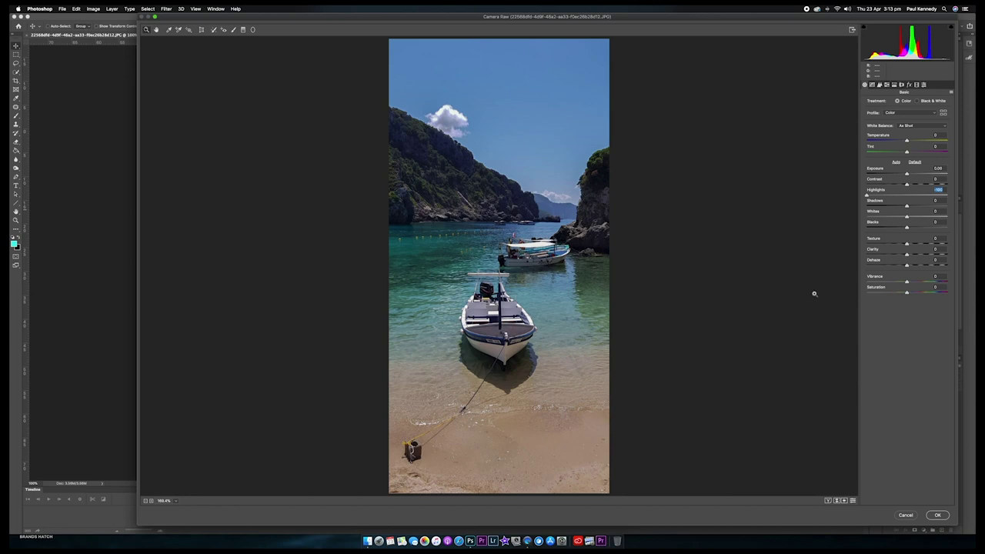
pyautogui.moveTo(907, 207); pyautogui.dragTo(939, 208)
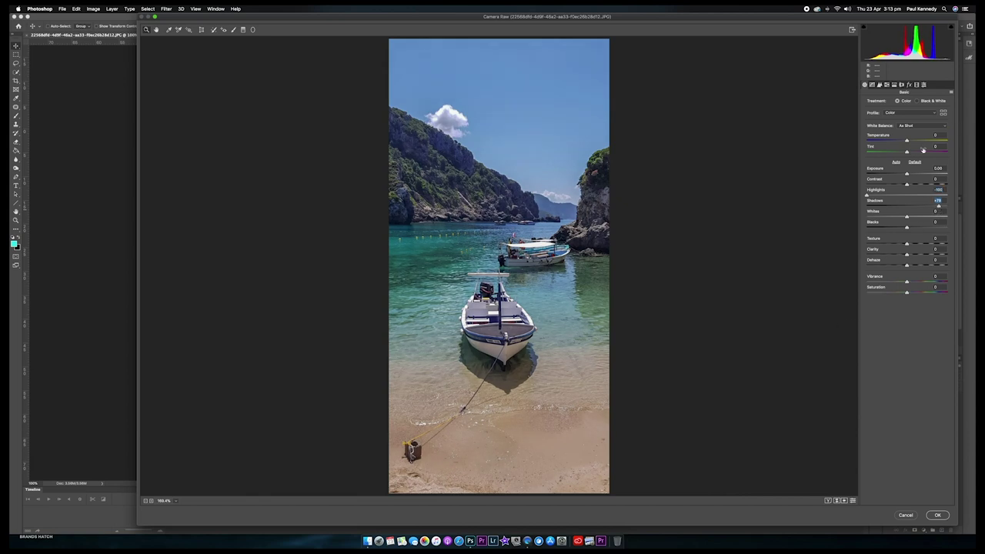
# Set the boat photo's Temperature to about +8, Whites to about -63 and Clarity to about +16, and return Dehaze to 0 after trying a strong value.
pyautogui.moveTo(906, 141); pyautogui.dragTo(910, 140)
pyautogui.moveTo(907, 217); pyautogui.dragTo(882, 219)
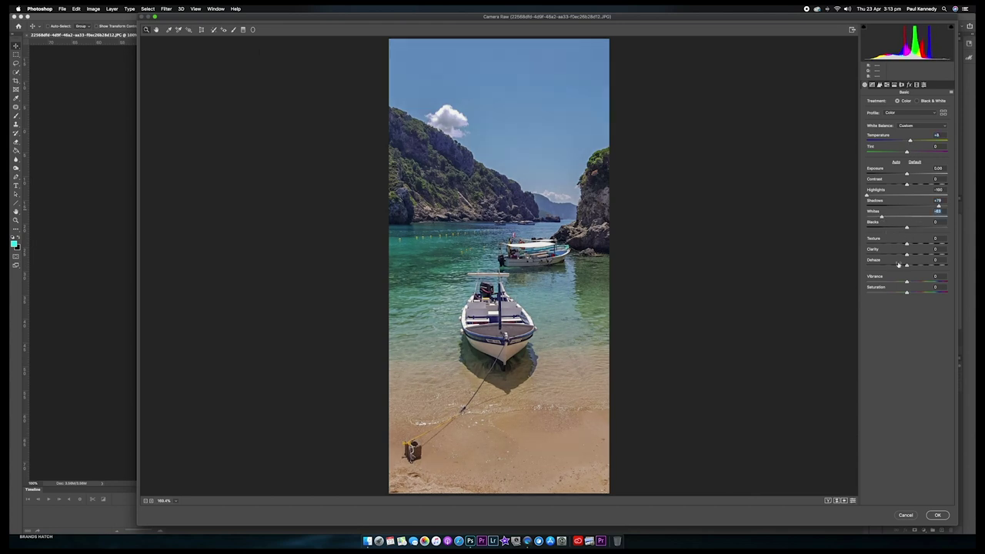
pyautogui.moveTo(906, 255); pyautogui.dragTo(946, 266)
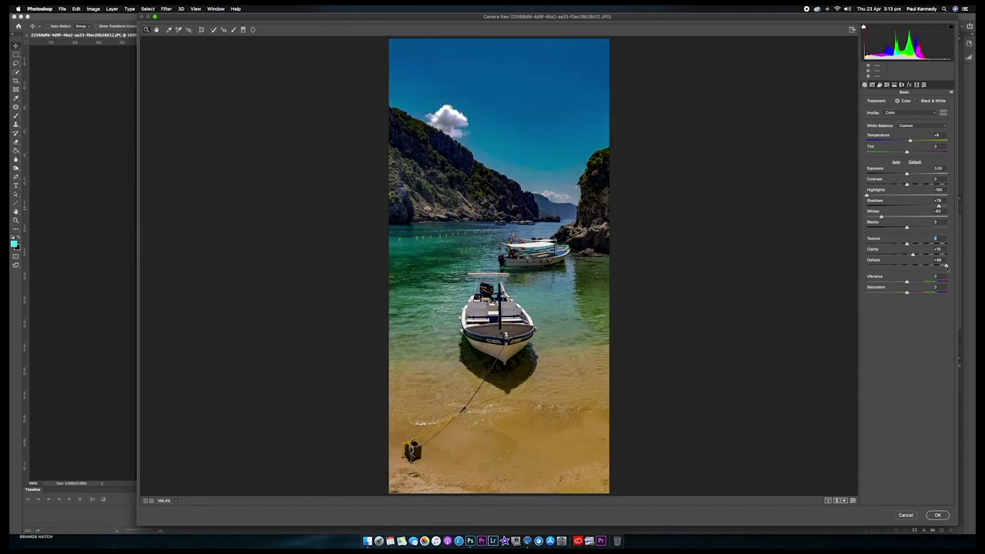
pyautogui.moveTo(946, 266); pyautogui.dragTo(909, 271)
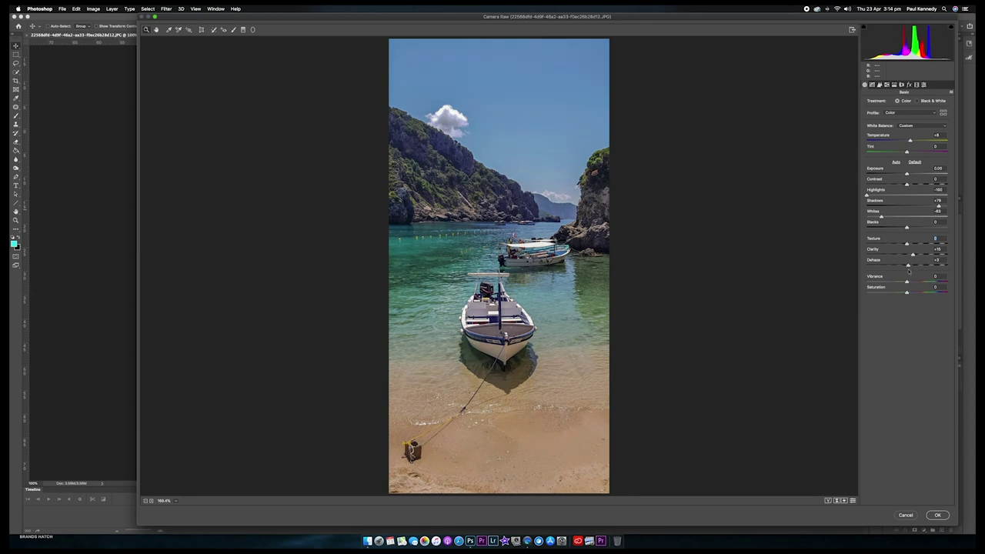
pyautogui.moveTo(908, 271); pyautogui.dragTo(906, 271)
# Add a graduated filter over the boat photo's sky with Exposure about -1.60, and another from the bottom edge up over the sand.
pyautogui.click(243, 30)
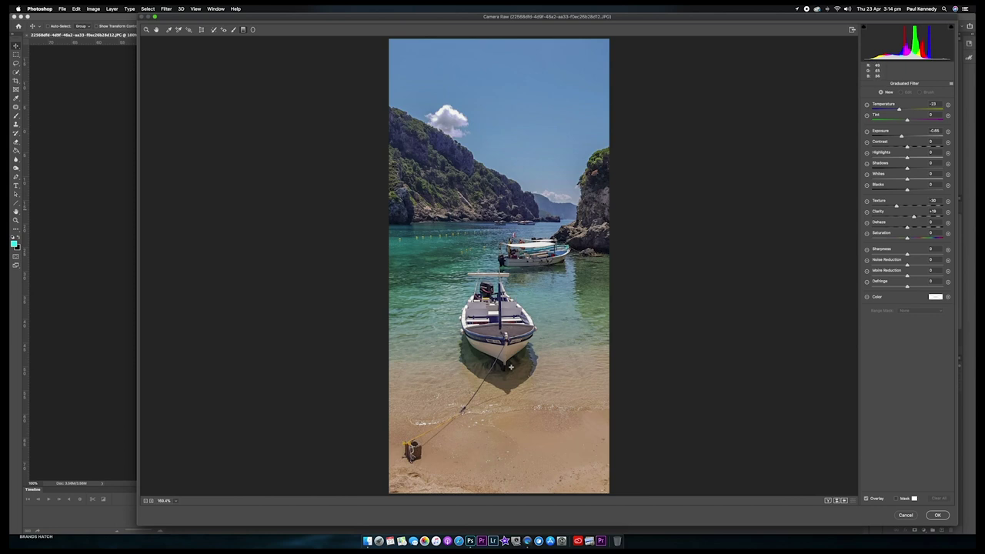
pyautogui.moveTo(505, 37); pyautogui.dragTo(504, 237)
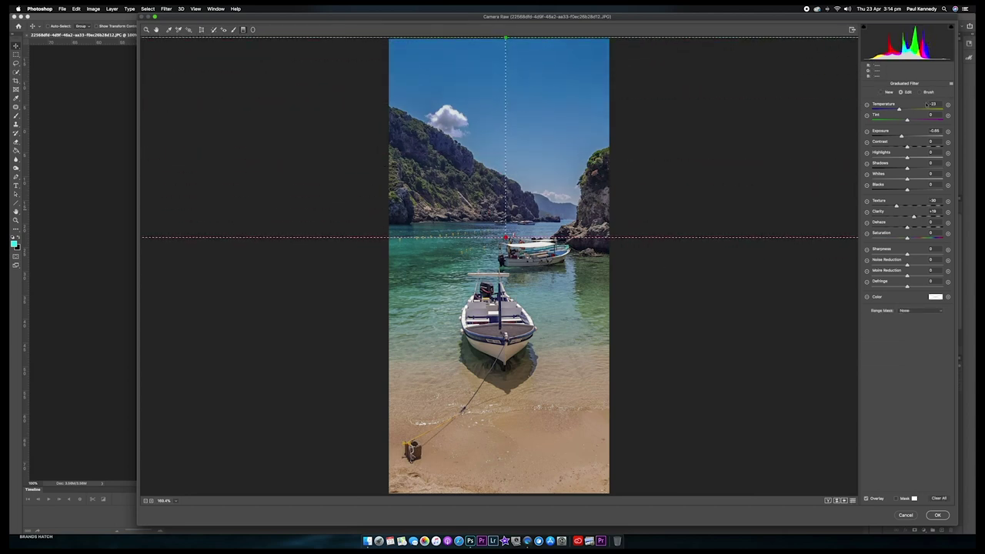
pyautogui.moveTo(901, 136); pyautogui.dragTo(893, 136)
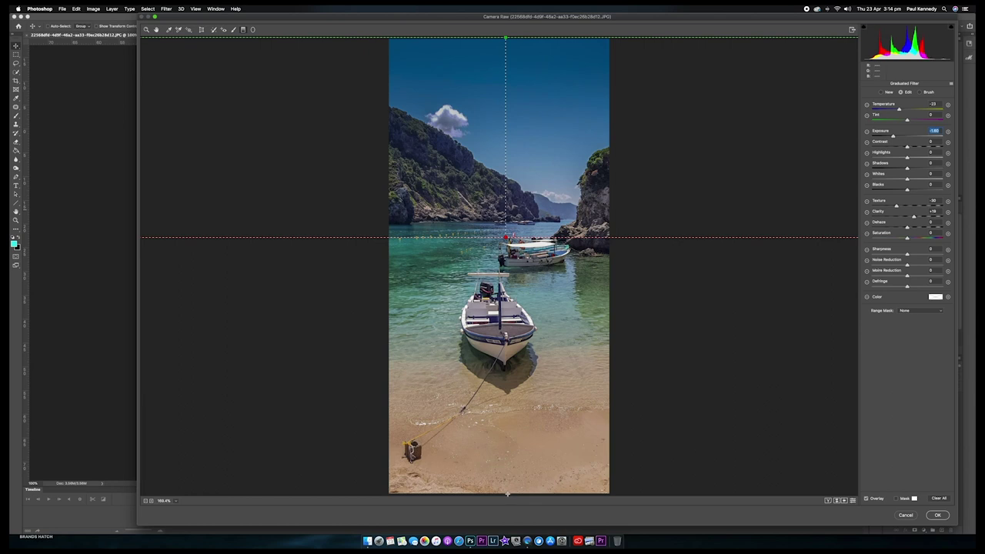
pyautogui.moveTo(505, 496); pyautogui.dragTo(505, 390)
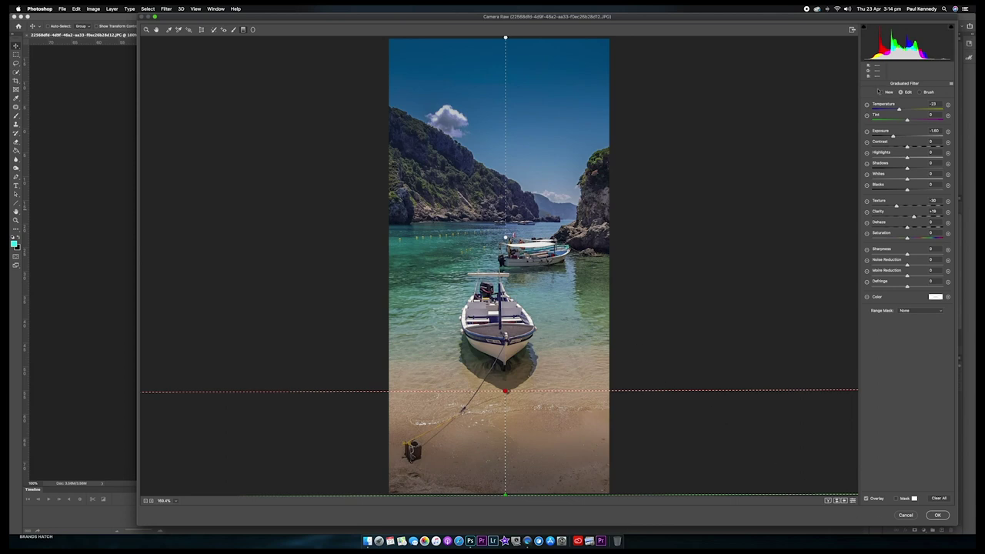
pyautogui.click(156, 30)
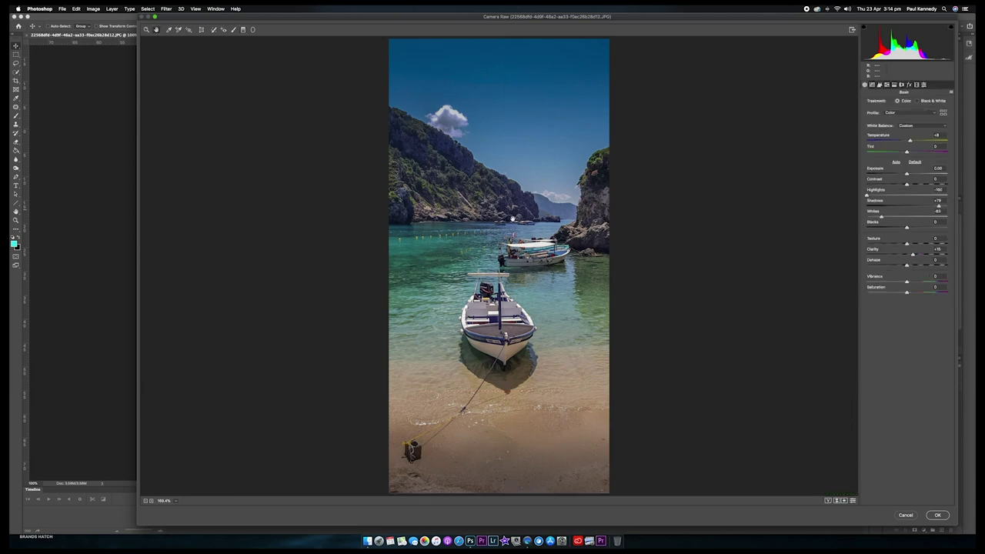
# Shift the boat photo's Blues hue to about -24, lower the Greens hue and reset the Yellows hue.
pyautogui.click(887, 84)
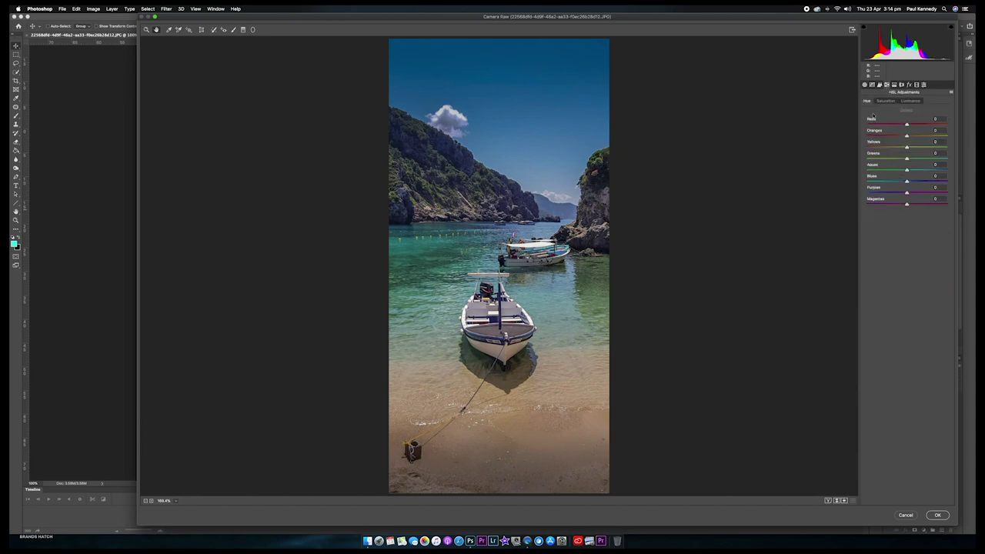
pyautogui.moveTo(906, 181); pyautogui.dragTo(896, 184)
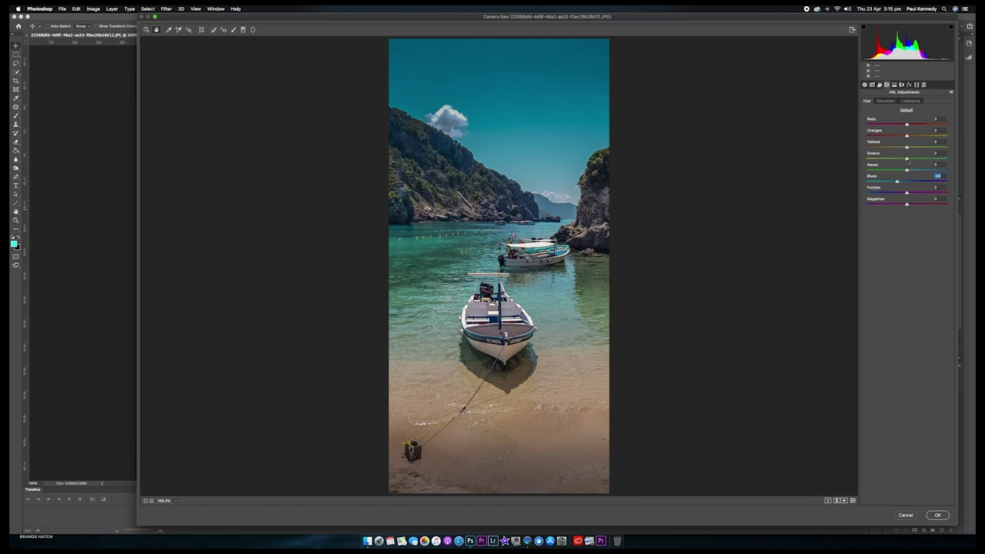
pyautogui.moveTo(907, 158); pyautogui.dragTo(862, 154)
pyautogui.moveTo(890, 156)
pyautogui.mouseDown()
pyautogui.moveTo(940, 154)
pyautogui.moveTo(898, 156)
pyautogui.mouseUp()
pyautogui.doubleClick(902, 147)
# Reduce the boat photo's Blues saturation to about -7.
pyautogui.click(887, 103)
pyautogui.moveTo(906, 182)
pyautogui.mouseDown()
pyautogui.moveTo(894, 182)
pyautogui.moveTo(913, 182)
pyautogui.moveTo(904, 192)
pyautogui.mouseUp()
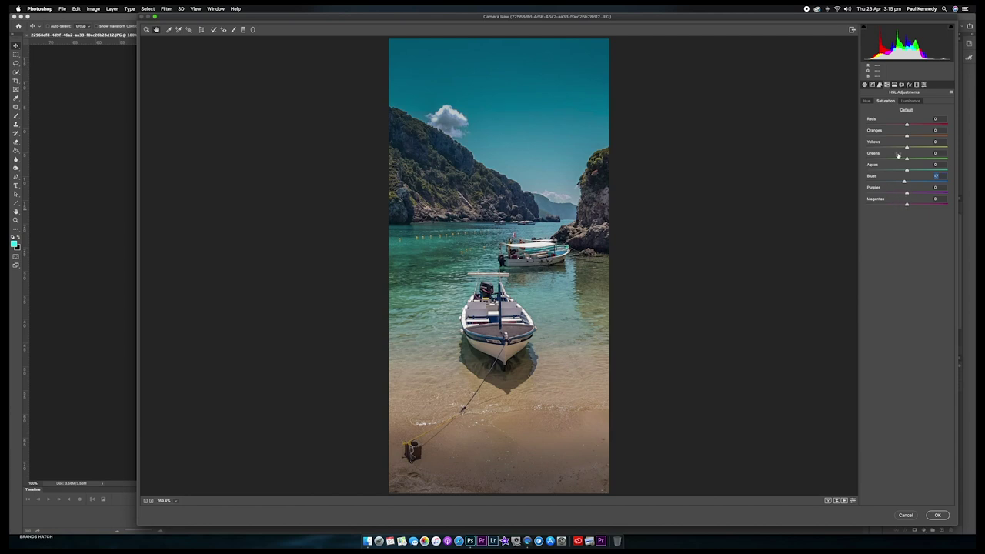
# Raise the boat photo's Blues luminance to about +13 and apply the Camera Raw adjustments.
pyautogui.click(910, 101)
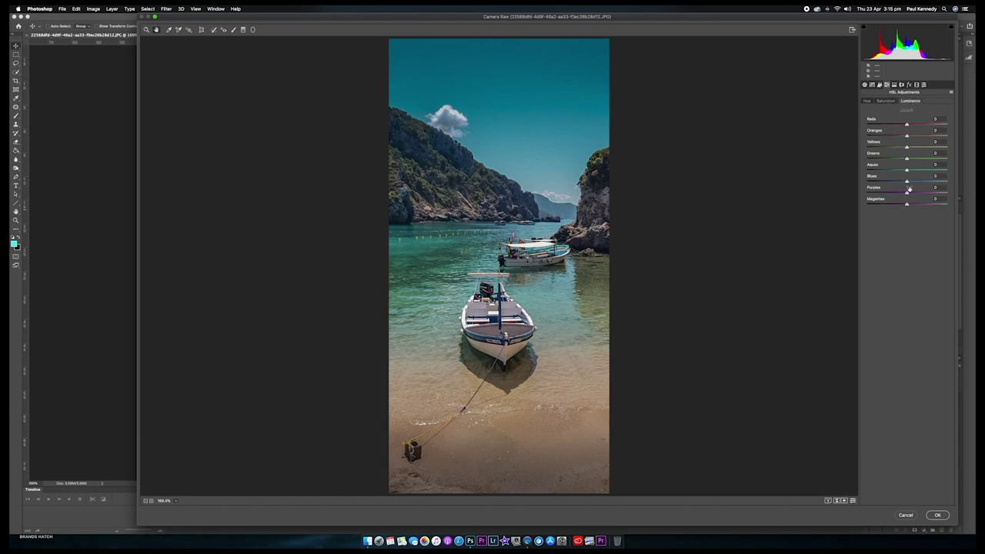
pyautogui.moveTo(906, 182)
pyautogui.mouseDown()
pyautogui.moveTo(921, 182)
pyautogui.moveTo(911, 183)
pyautogui.mouseUp()
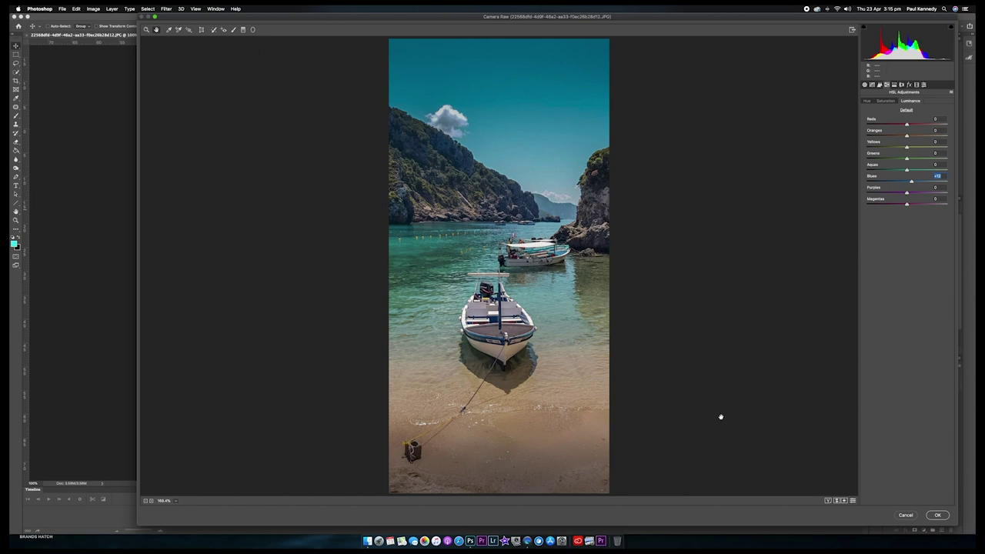
pyautogui.click(937, 517)
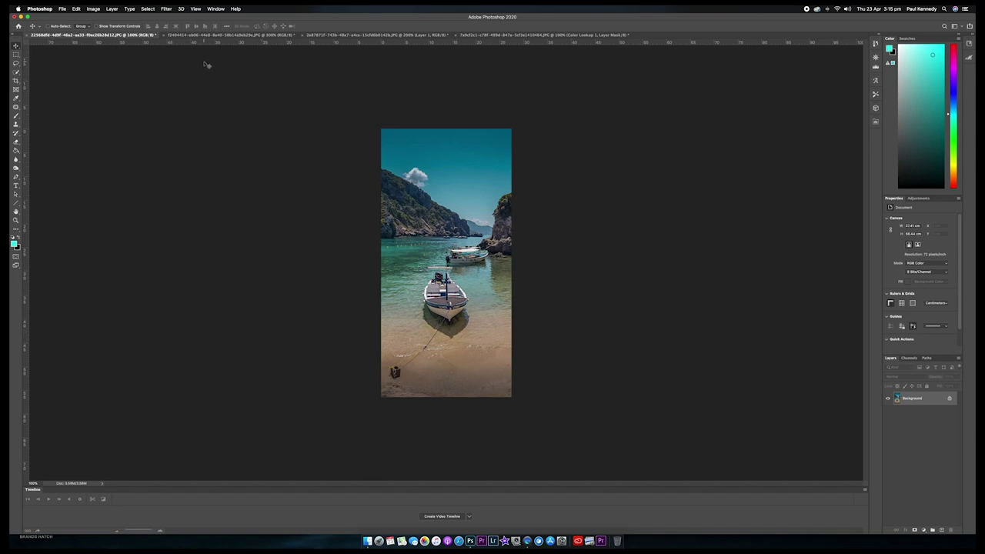
# Start a Lens Flare filter on the boat photo, compare the lens types and choose 105mm Prime.
pyautogui.click(167, 10)
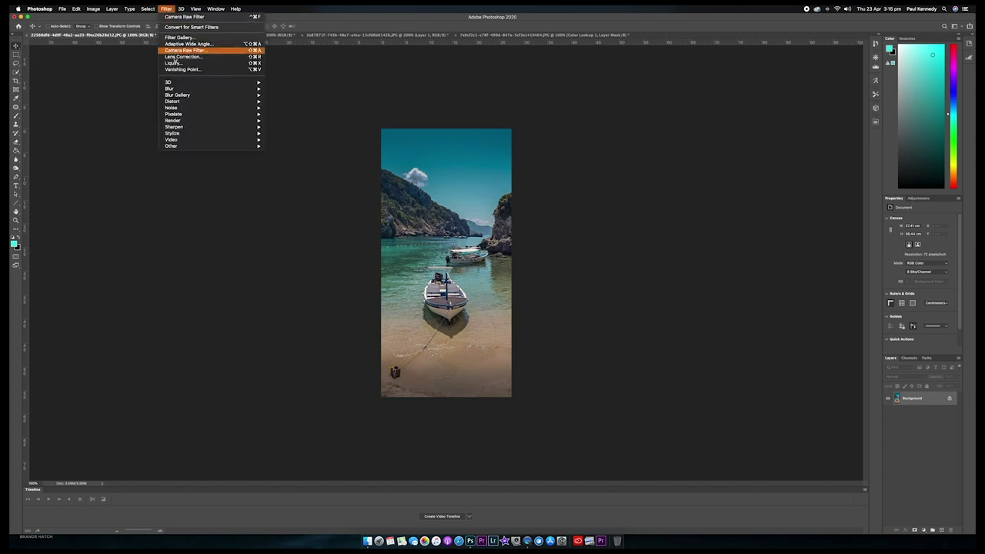
pyautogui.moveTo(215, 123)
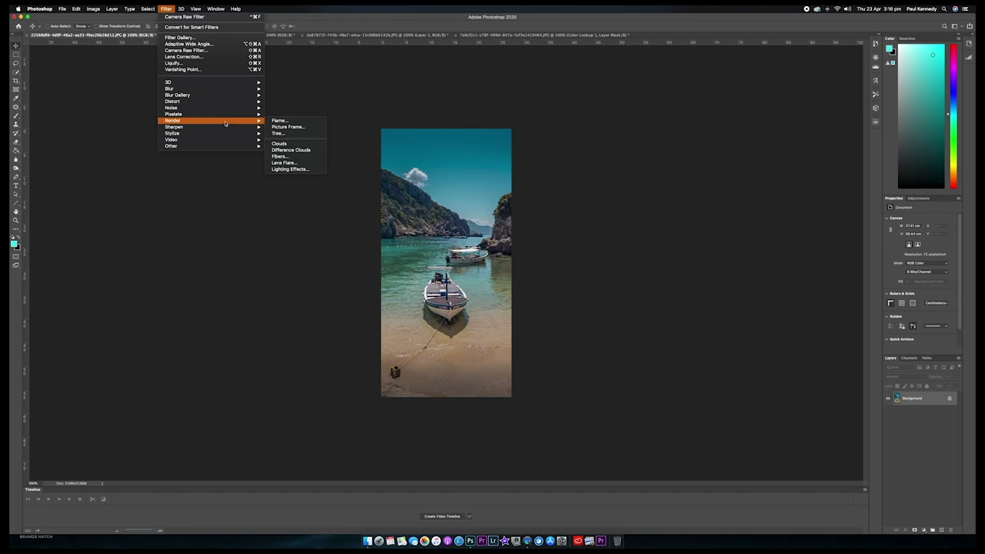
pyautogui.click(286, 164)
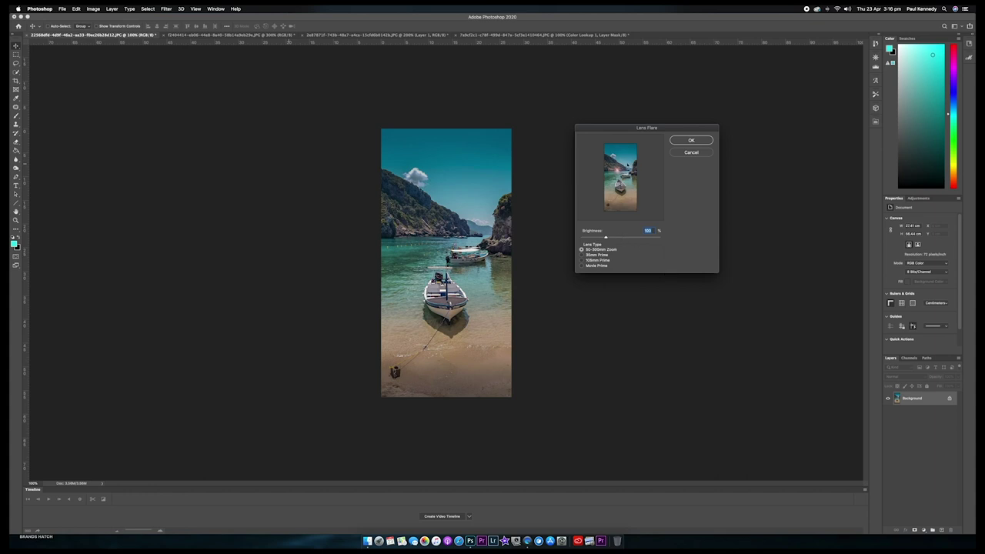
pyautogui.click(583, 260)
pyautogui.click(582, 266)
pyautogui.click(582, 254)
pyautogui.click(581, 260)
pyautogui.click(582, 249)
pyautogui.click(581, 260)
# Place the flare at the top centre of the sky with Brightness about 133% and apply it.
pyautogui.moveTo(605, 239)
pyautogui.mouseDown()
pyautogui.moveTo(626, 239)
pyautogui.moveTo(600, 240)
pyautogui.moveTo(615, 240)
pyautogui.mouseUp()
pyautogui.moveTo(617, 174); pyautogui.dragTo(621, 146)
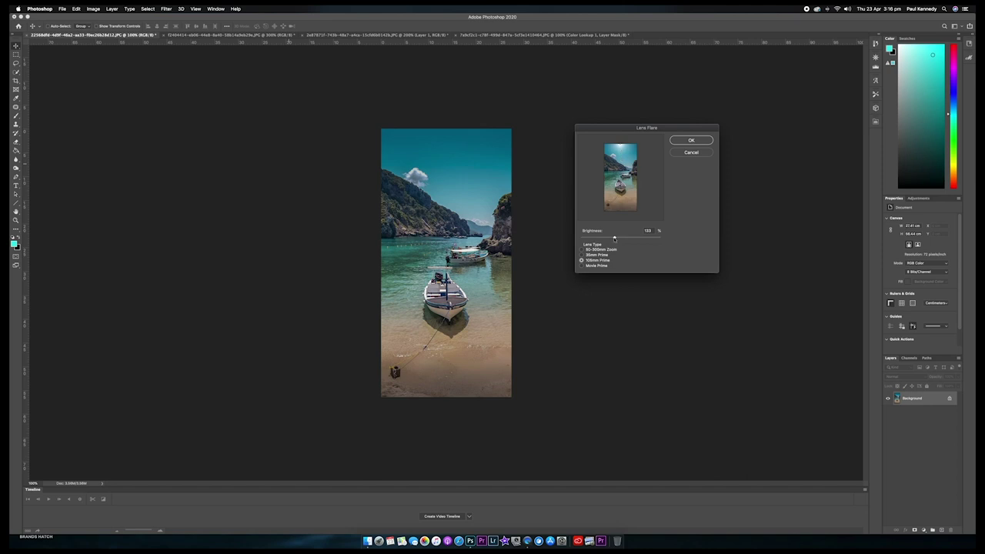
pyautogui.moveTo(614, 238); pyautogui.dragTo(616, 239)
pyautogui.click(691, 140)
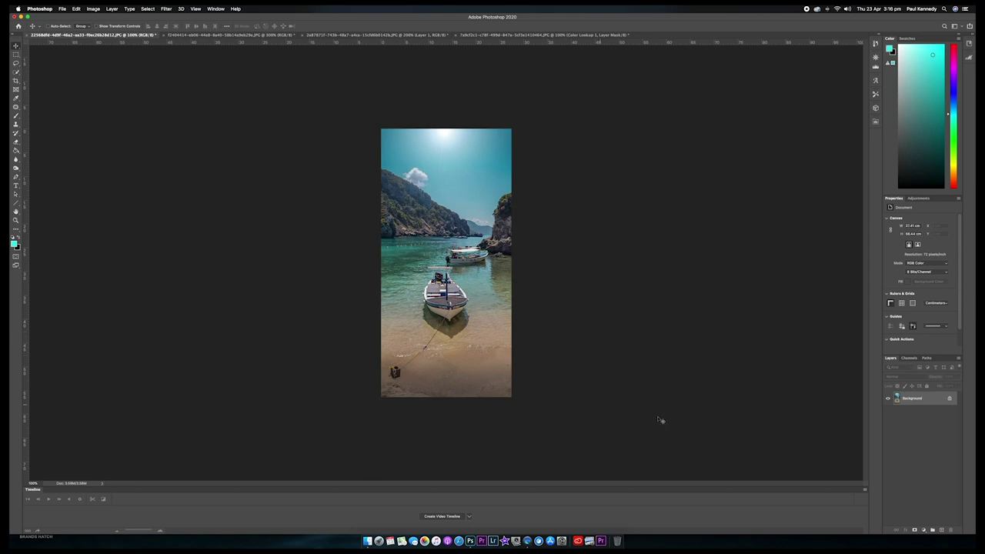
# Add a Color Lookup adjustment layer to the boat photo using the Kodak 5218 Kodak 2395 (by Adobe).cube 3D LUT.
pyautogui.click(918, 199)
pyautogui.click(937, 222)
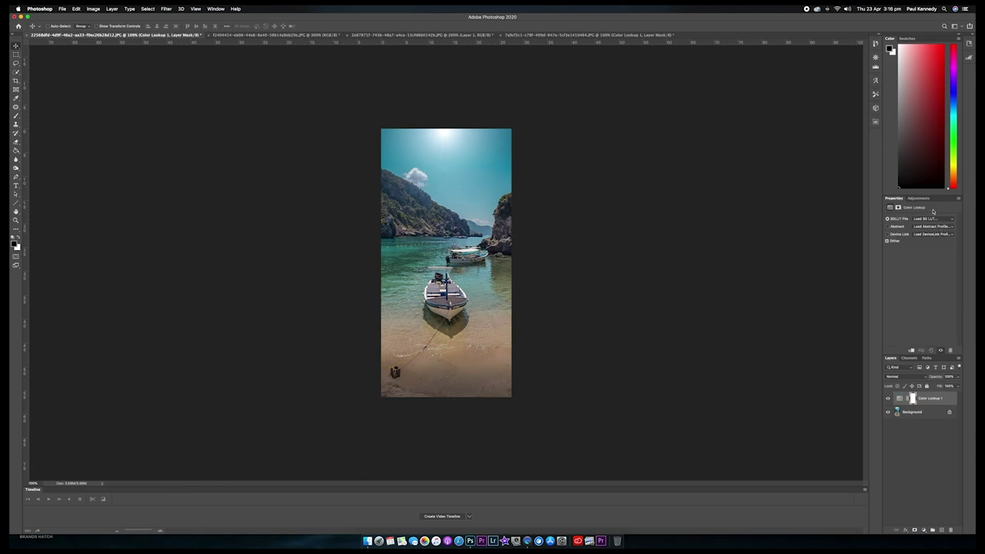
pyautogui.click(952, 222)
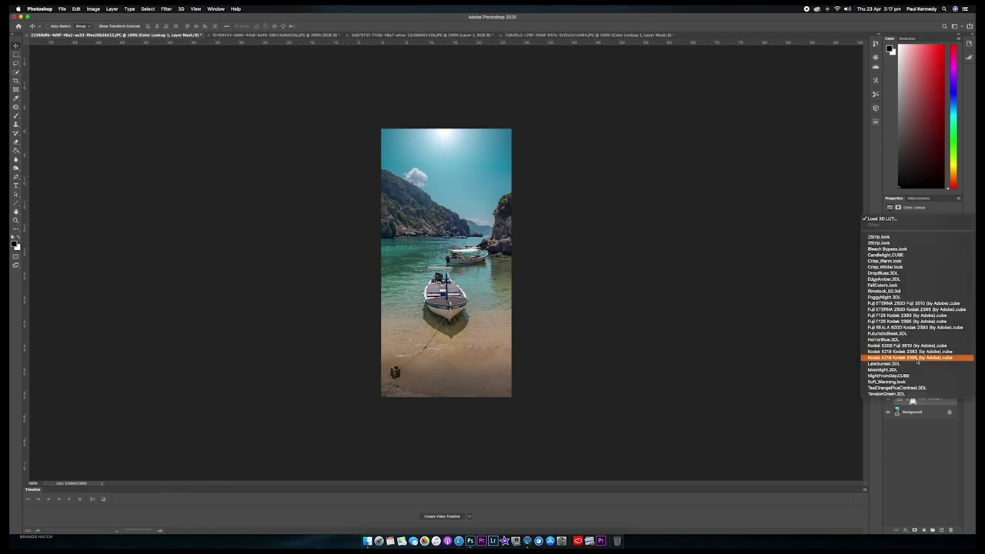
pyautogui.click(917, 358)
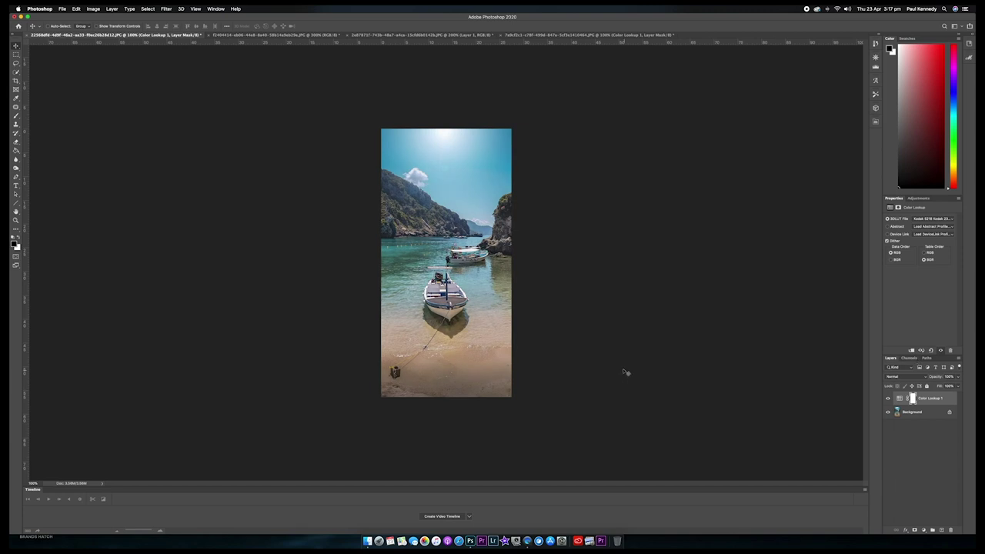
# Add a new layer above the Color Lookup, fill it with the turquoise foreground colour and lower its opacity to about 9%.
pyautogui.click(940, 530)
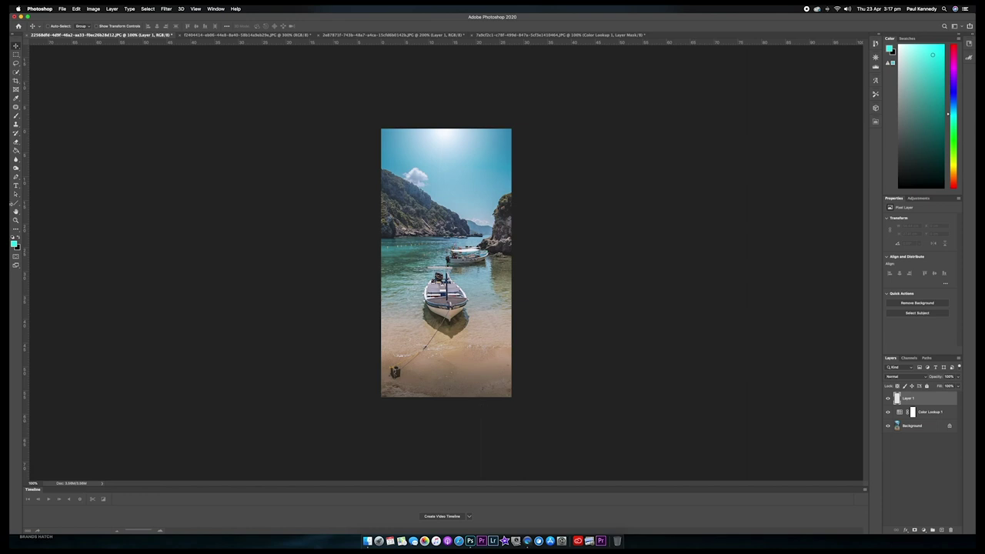
pyautogui.click(15, 150)
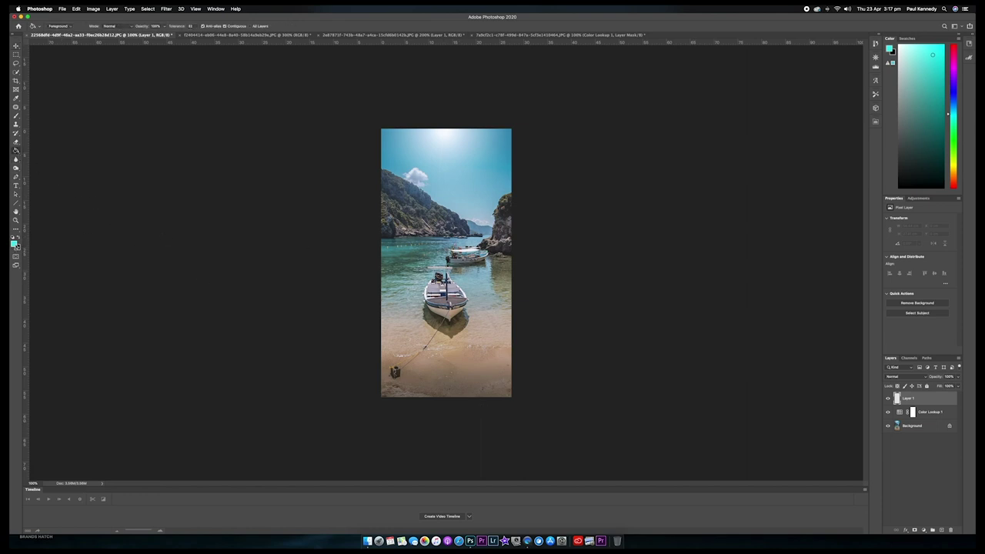
pyautogui.click(433, 255)
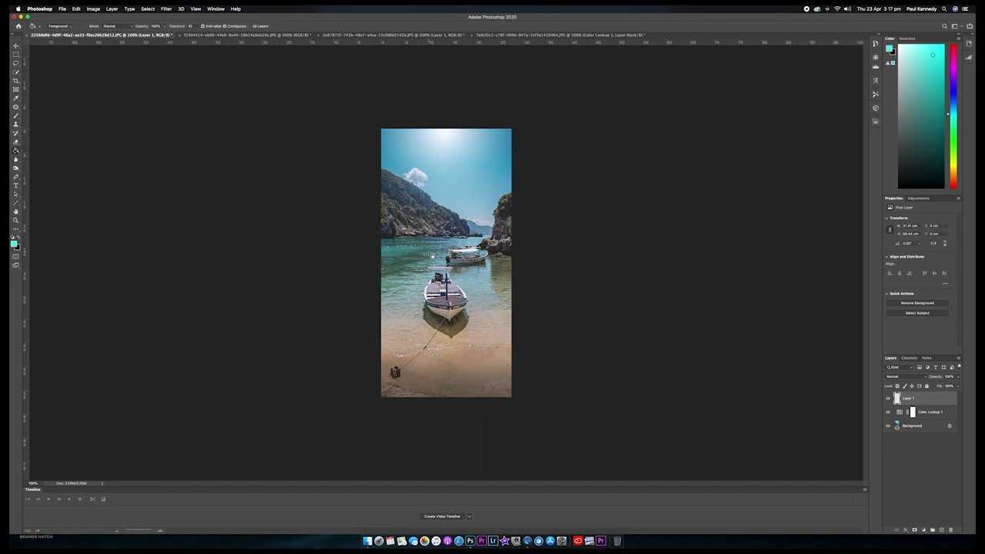
pyautogui.click(958, 385)
pyautogui.moveTo(958, 385); pyautogui.dragTo(927, 388)
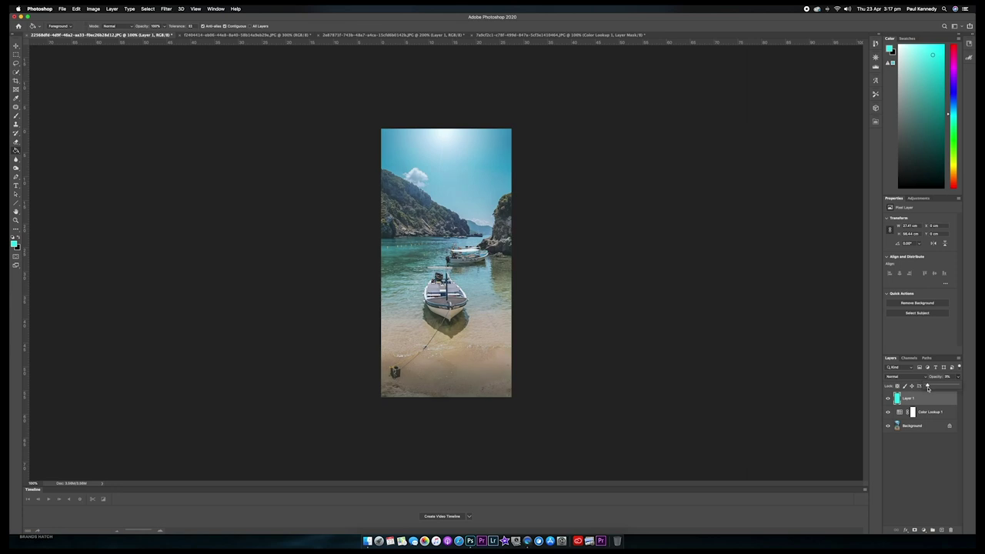